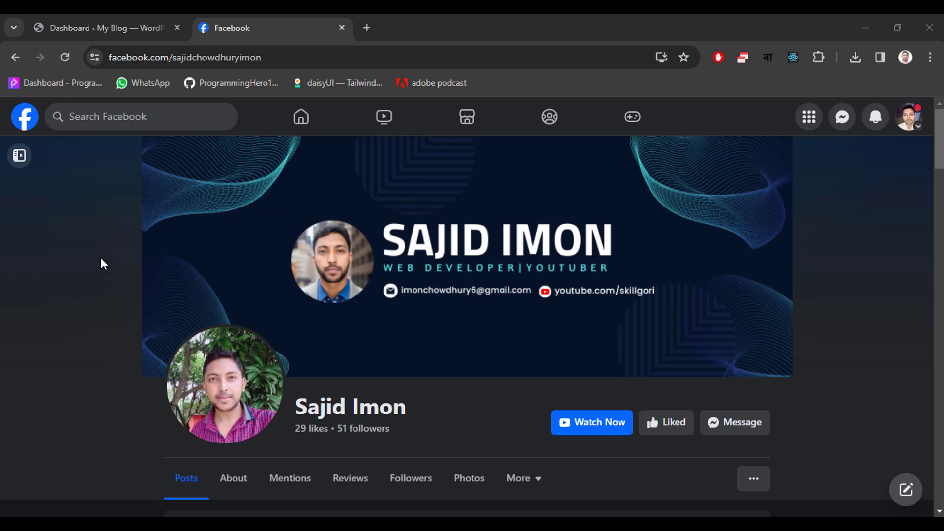
Switch to the WordPress dashboard and search the plugins available to add for "backup".
{"action": "left_click", "coordinate": [127, 14]}
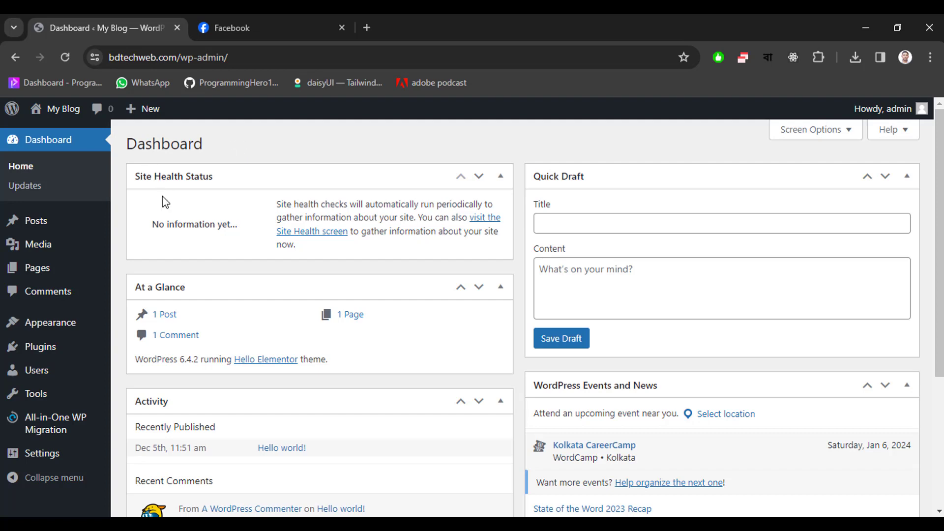
{"action": "mouse_move", "coordinate": [52, 348]}
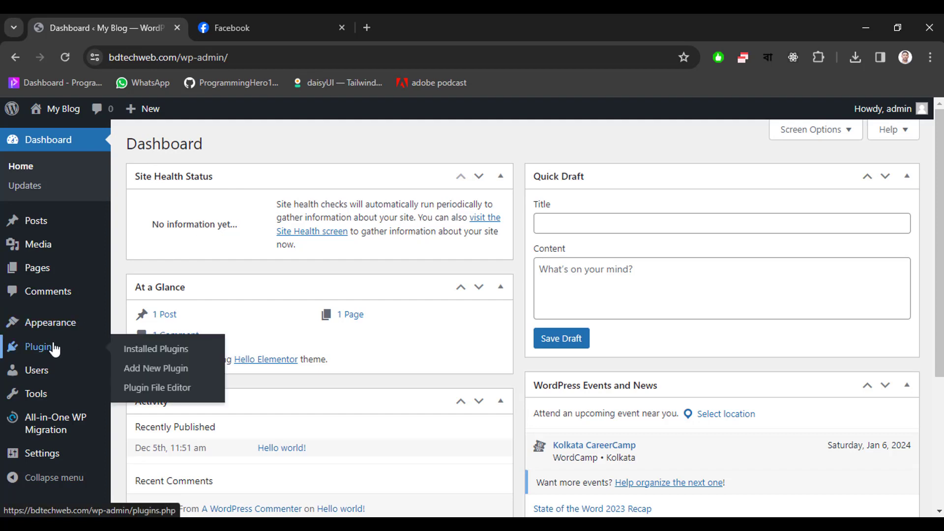
{"action": "left_click", "coordinate": [140, 372]}
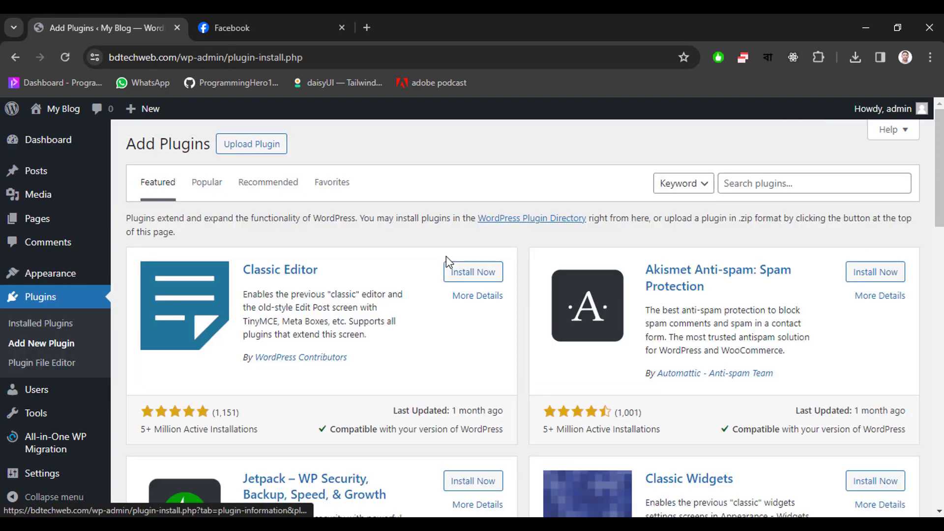
{"action": "left_click", "coordinate": [739, 183]}
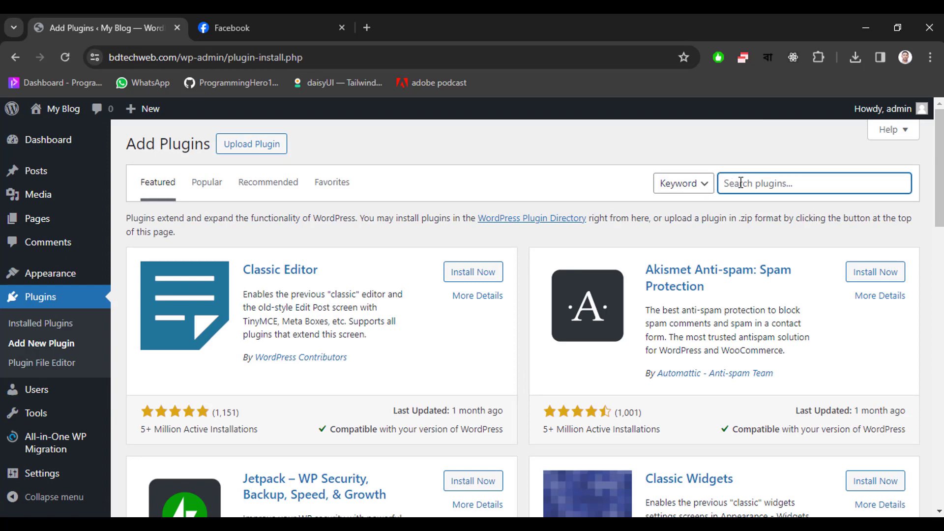
{"action": "type", "text": "backup"}
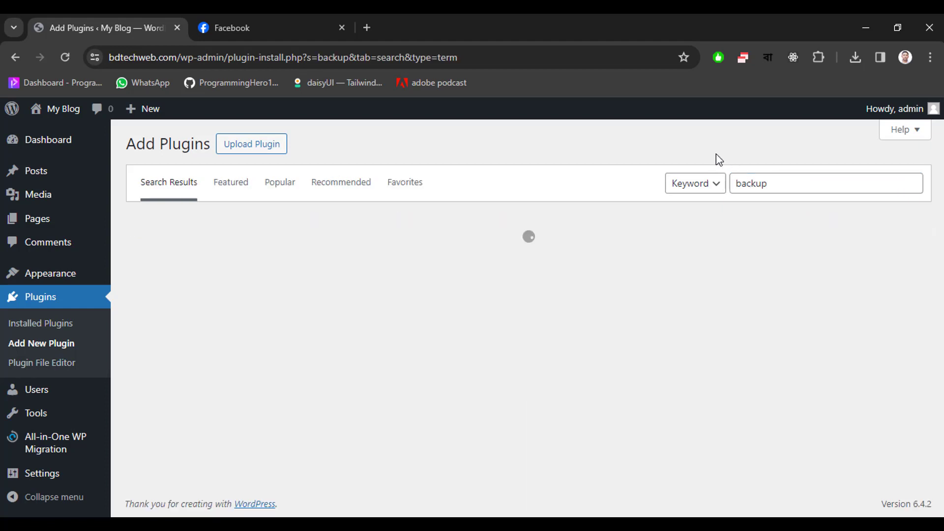
{"action": "left_click", "coordinate": [787, 184]}
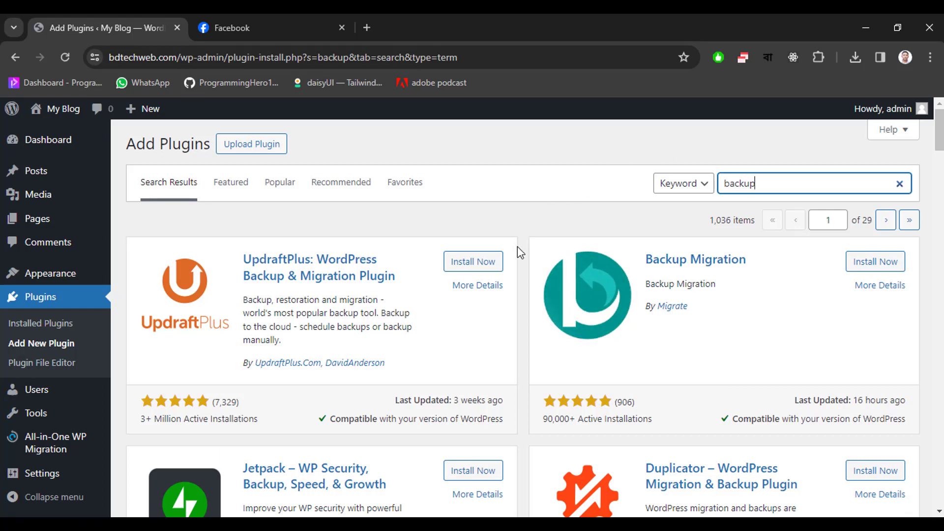
Examine the backup plugin search results, comparing UpdraftPlus and other options with All-in-One WP Migration.
{"action": "scroll", "coordinate": [517, 246], "scroll_direction": "down", "scroll_amount": 1}
{"action": "scroll", "coordinate": [517, 246], "scroll_direction": "up", "scroll_amount": 1}
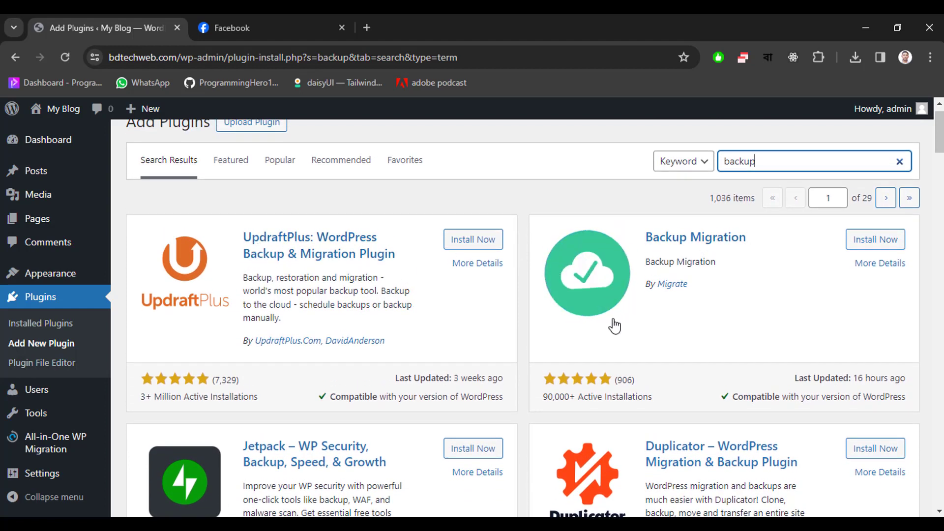
{"action": "scroll", "coordinate": [613, 326], "scroll_direction": "down", "scroll_amount": 3}
{"action": "scroll", "coordinate": [533, 385], "scroll_direction": "down", "scroll_amount": 3}
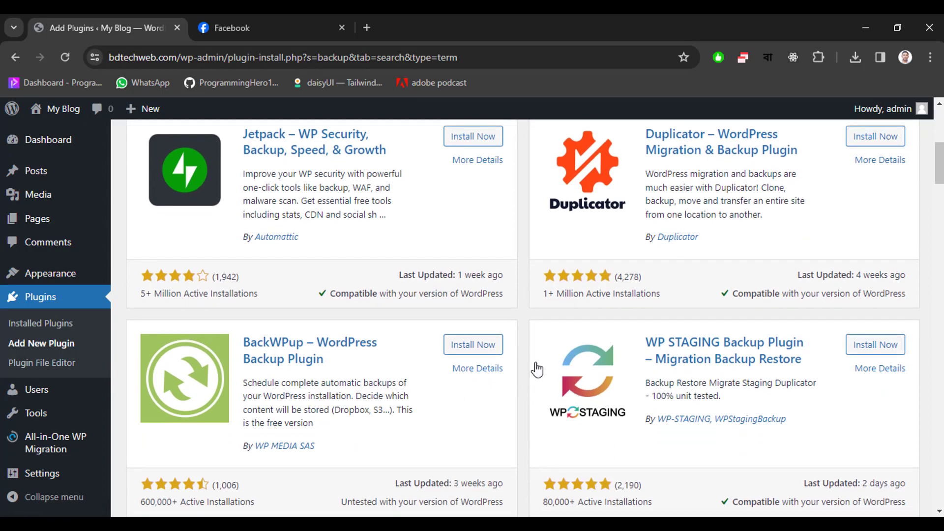
{"action": "scroll", "coordinate": [499, 415], "scroll_direction": "down", "scroll_amount": 5}
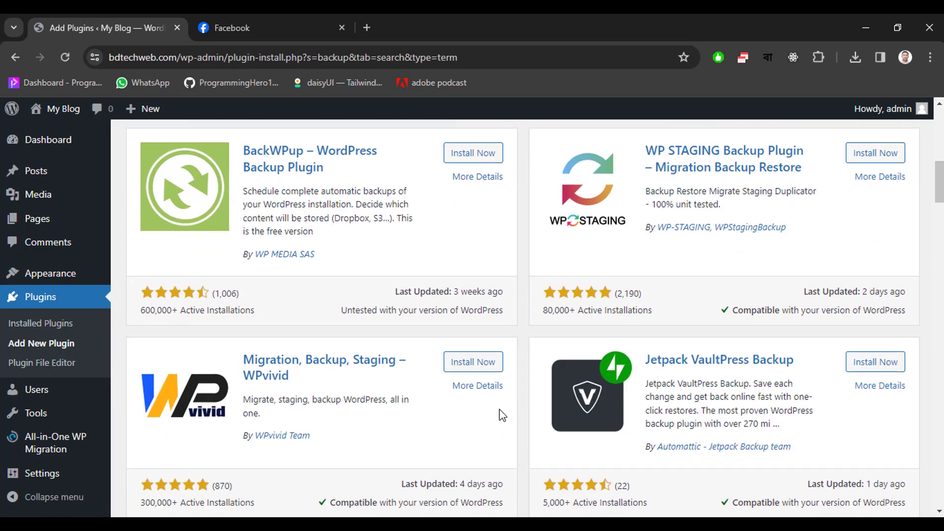
{"action": "scroll", "coordinate": [452, 399], "scroll_direction": "down", "scroll_amount": 3}
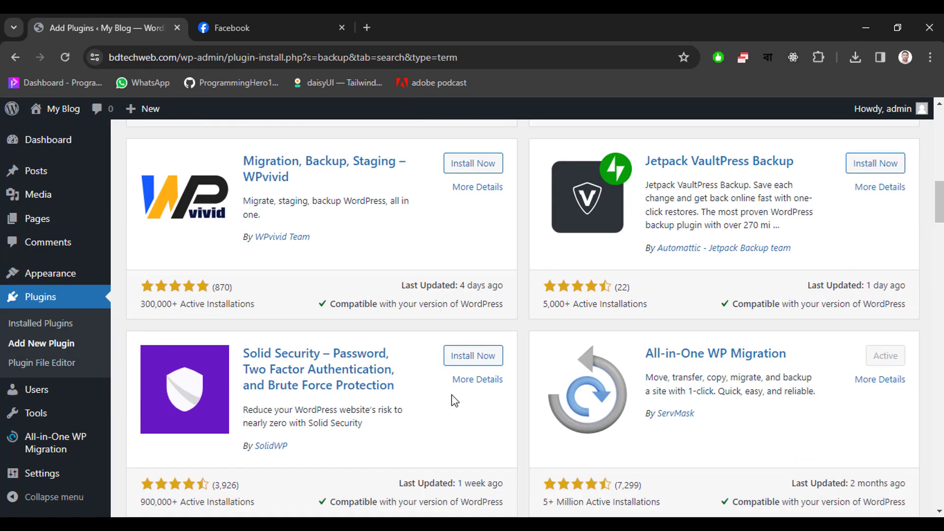
{"action": "scroll", "coordinate": [422, 347], "scroll_direction": "up", "scroll_amount": 2}
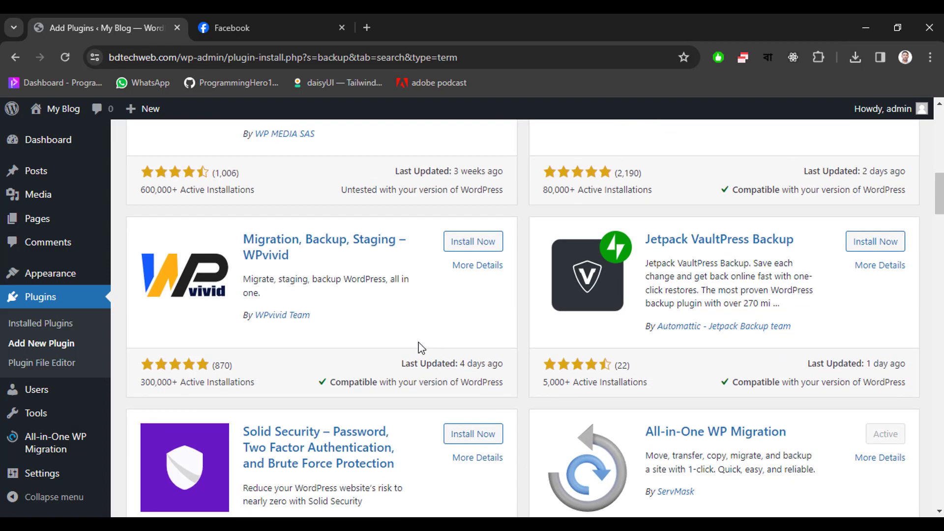
{"action": "scroll", "coordinate": [549, 307], "scroll_direction": "up", "scroll_amount": 12}
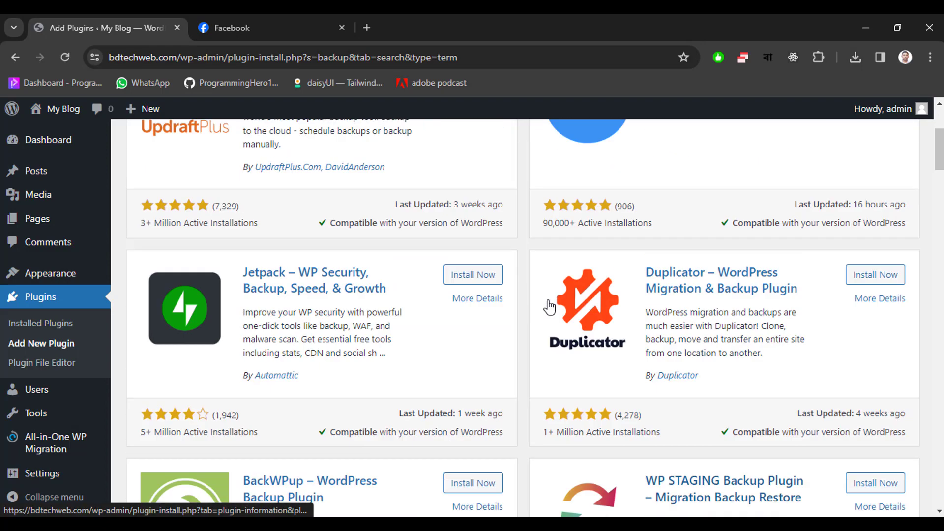
{"action": "scroll", "coordinate": [548, 308], "scroll_direction": "down", "scroll_amount": 1}
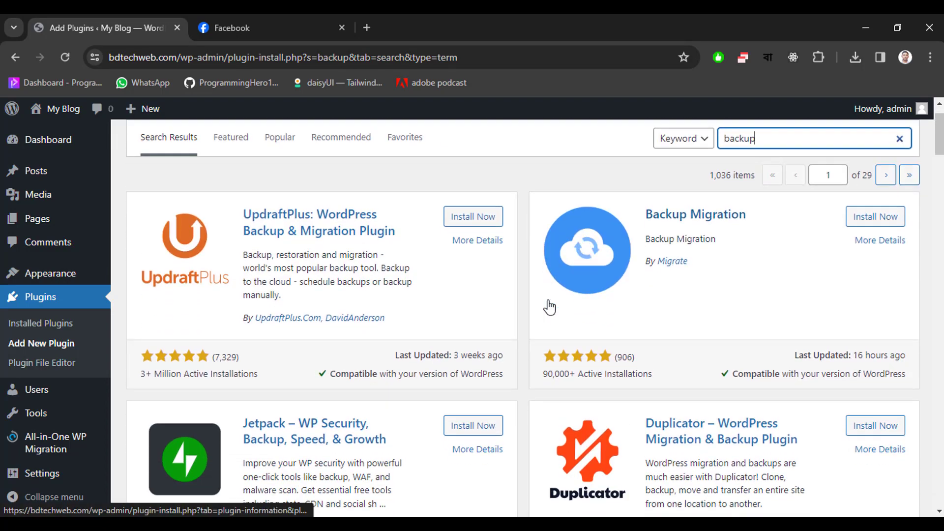
{"action": "scroll", "coordinate": [524, 313], "scroll_direction": "down", "scroll_amount": 1}
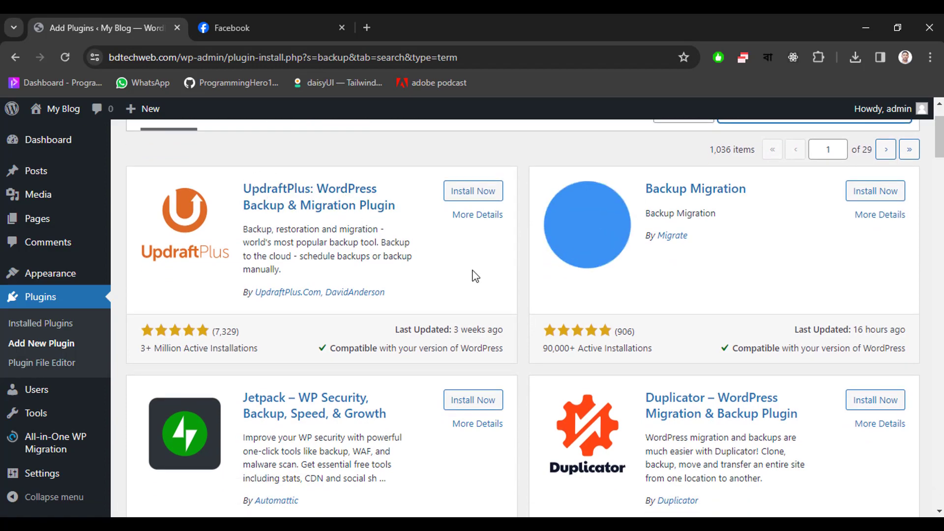
{"action": "scroll", "coordinate": [475, 275], "scroll_direction": "down", "scroll_amount": 12}
{"action": "scroll", "coordinate": [634, 339], "scroll_direction": "down", "scroll_amount": 4}
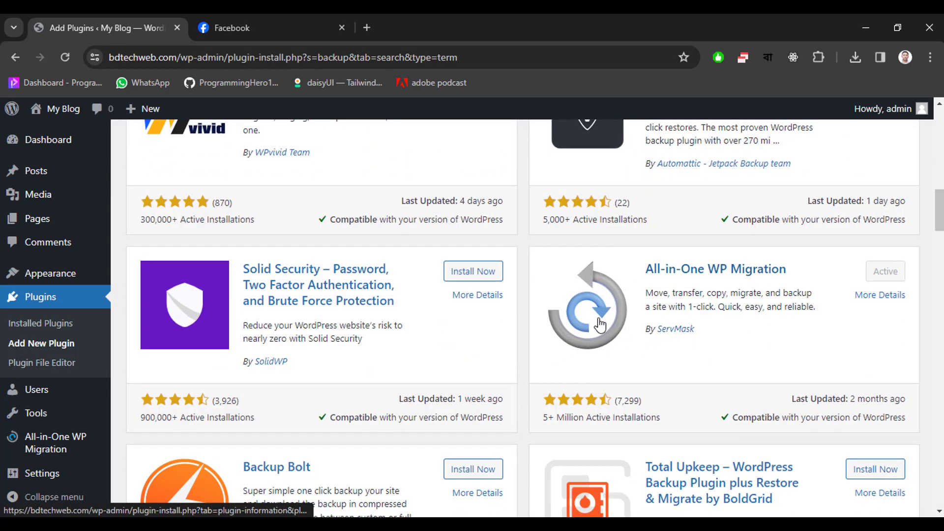
{"action": "scroll", "coordinate": [558, 342], "scroll_direction": "up", "scroll_amount": 1}
{"action": "scroll", "coordinate": [557, 315], "scroll_direction": "down", "scroll_amount": 2}
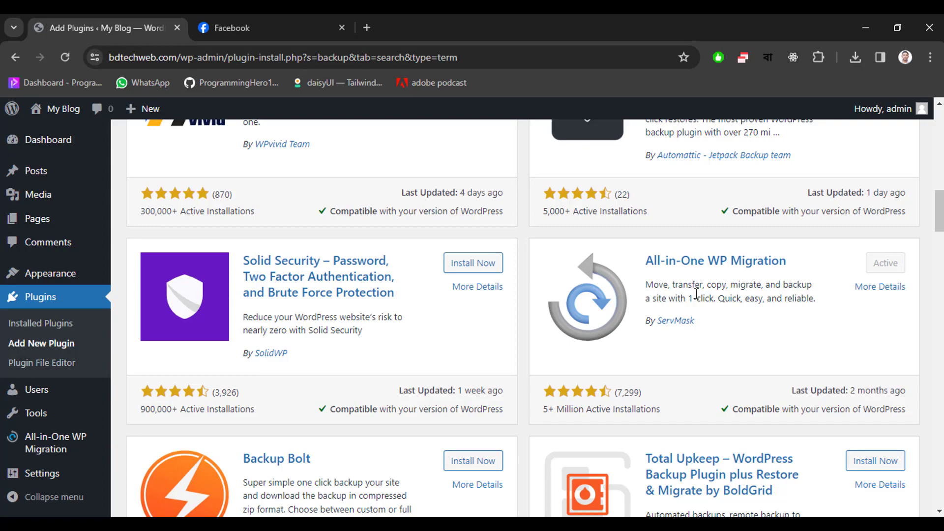
{"action": "scroll", "coordinate": [594, 287], "scroll_direction": "up", "scroll_amount": 2}
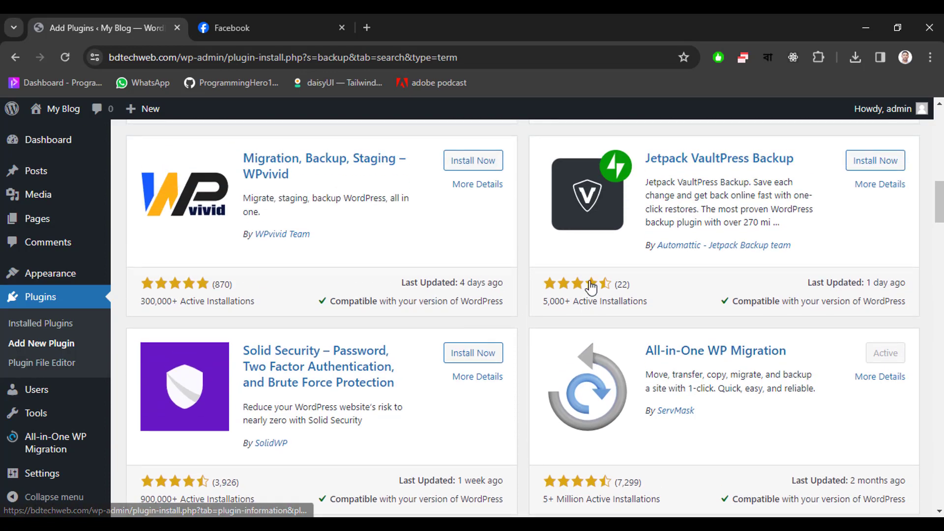
{"action": "scroll", "coordinate": [591, 287], "scroll_direction": "up", "scroll_amount": 10}
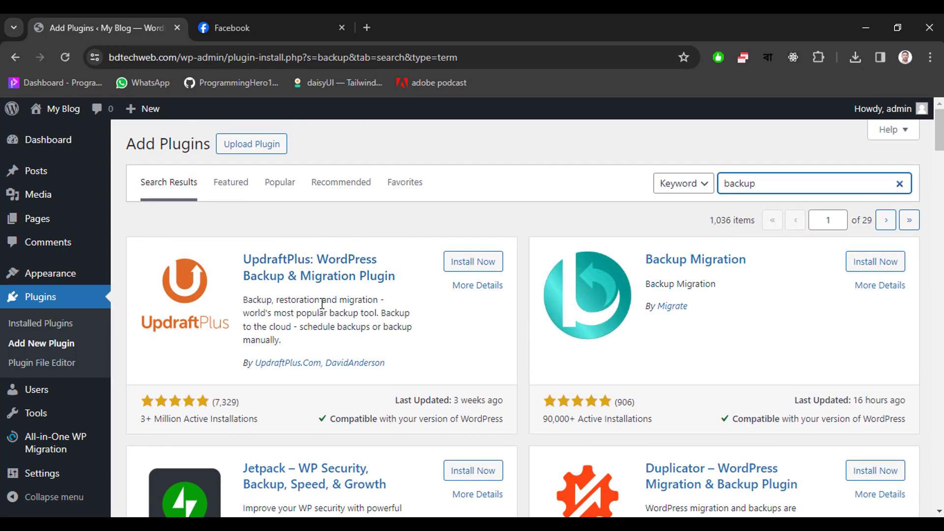
{"action": "scroll", "coordinate": [281, 300], "scroll_direction": "down", "scroll_amount": 10}
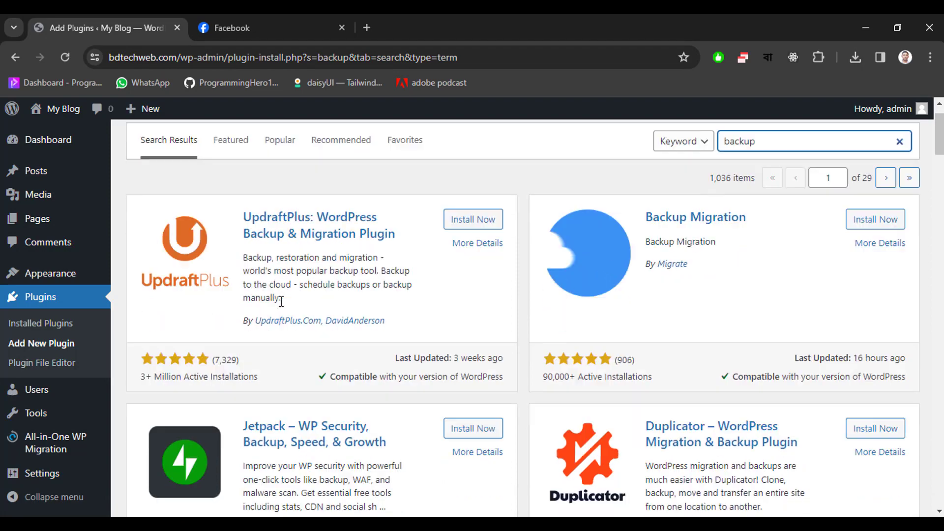
{"action": "scroll", "coordinate": [281, 301], "scroll_direction": "down", "scroll_amount": 2}
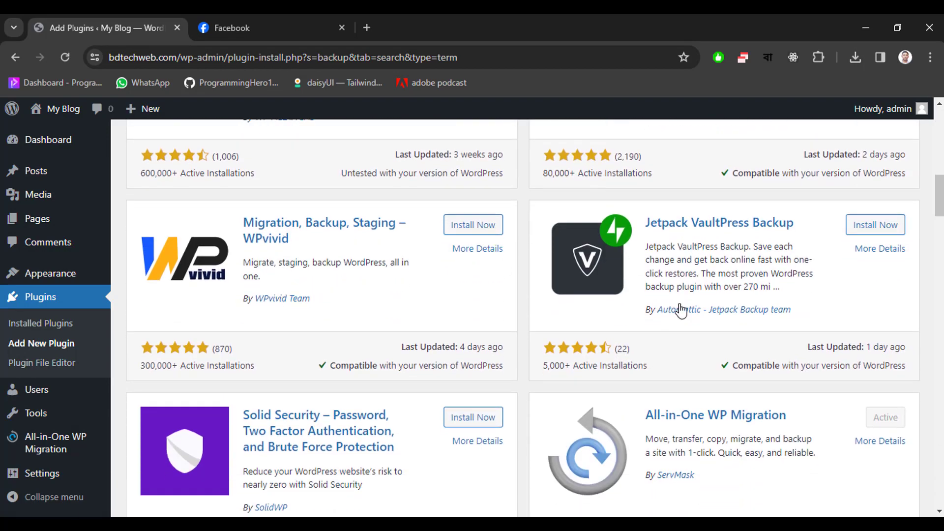
{"action": "scroll", "coordinate": [679, 311], "scroll_direction": "up", "scroll_amount": 2}
{"action": "scroll", "coordinate": [679, 312], "scroll_direction": "down", "scroll_amount": 4}
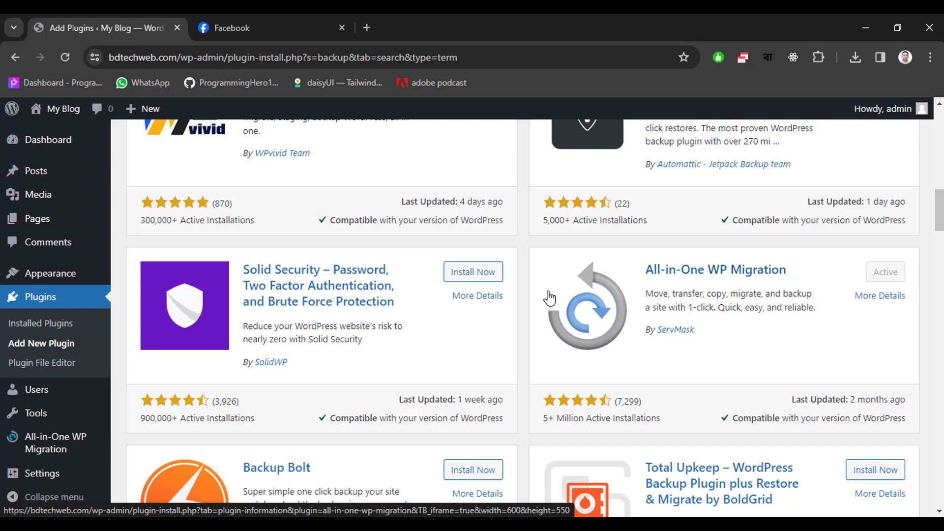
{"action": "scroll", "coordinate": [550, 296], "scroll_direction": "up", "scroll_amount": 1}
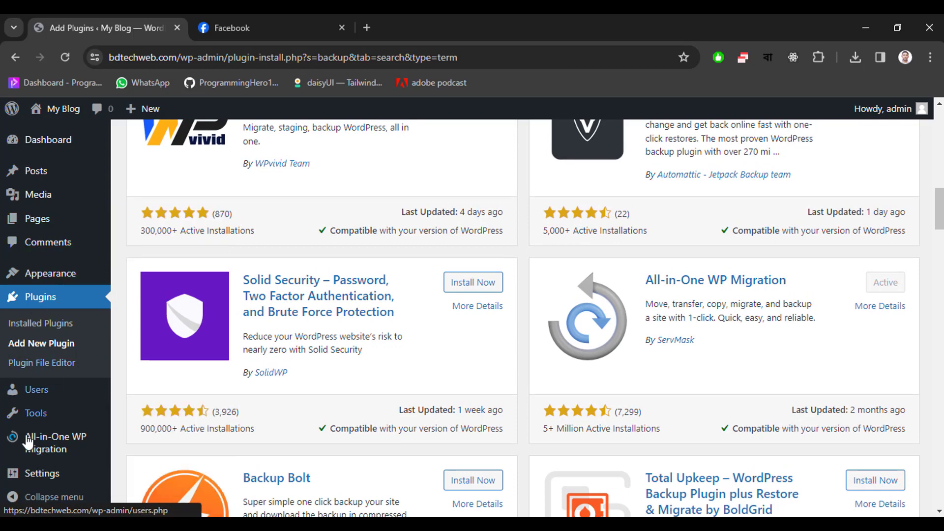
Open the All-in-One WP Migration site export page and review the available export destinations.
{"action": "mouse_move", "coordinate": [39, 447]}
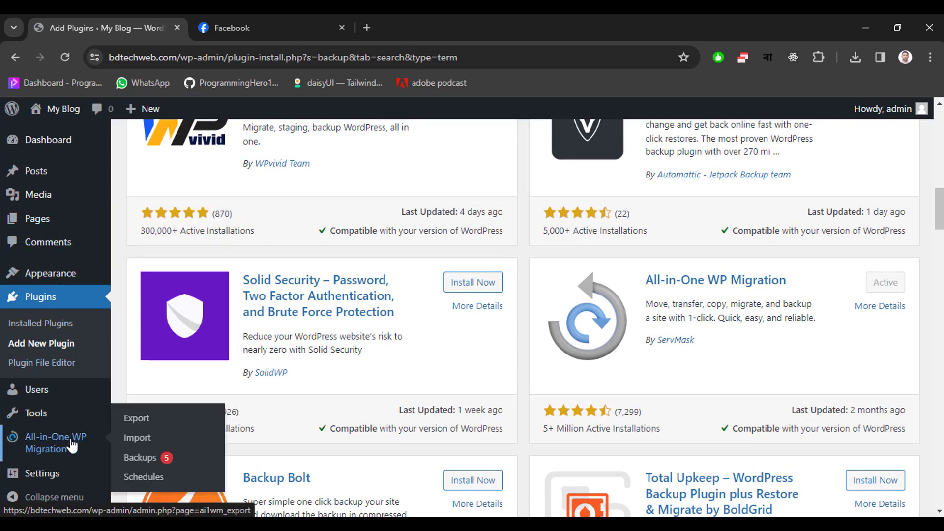
{"action": "left_click", "coordinate": [63, 448]}
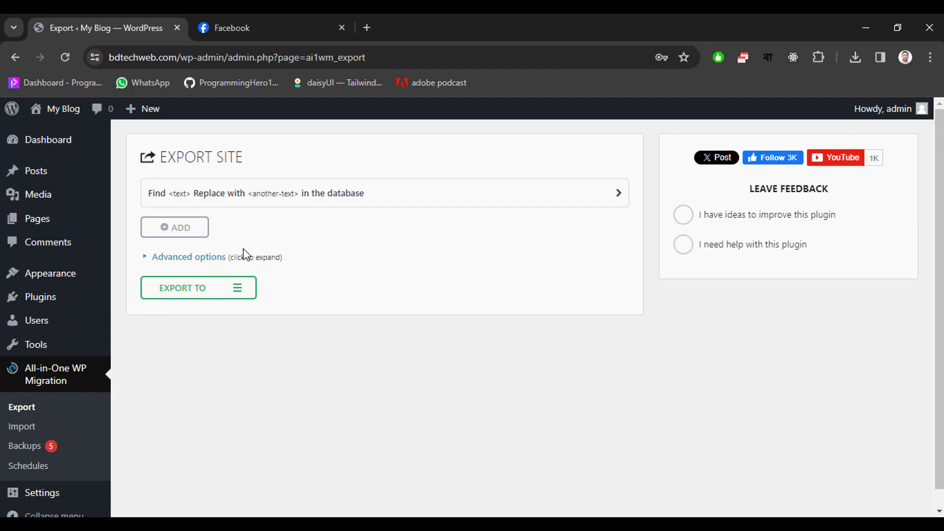
{"action": "left_click", "coordinate": [214, 298]}
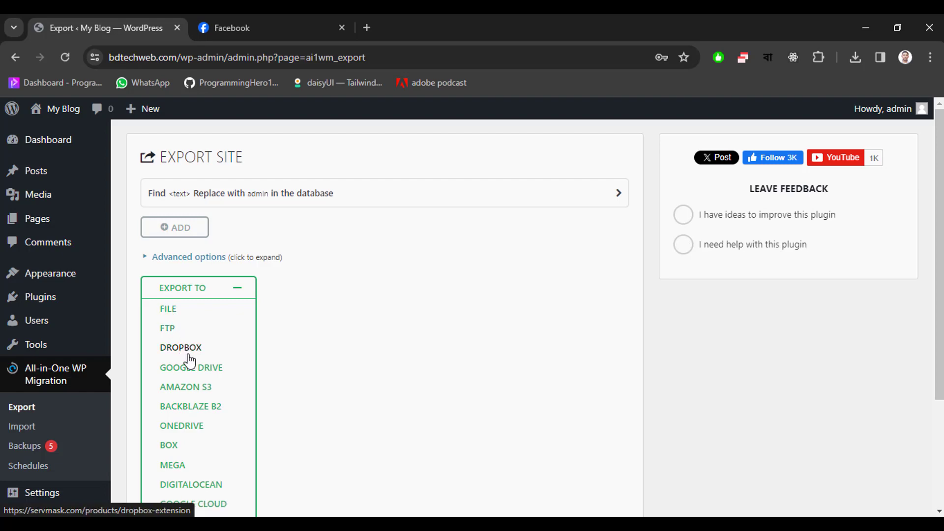
{"action": "scroll", "coordinate": [202, 375], "scroll_direction": "down", "scroll_amount": 2}
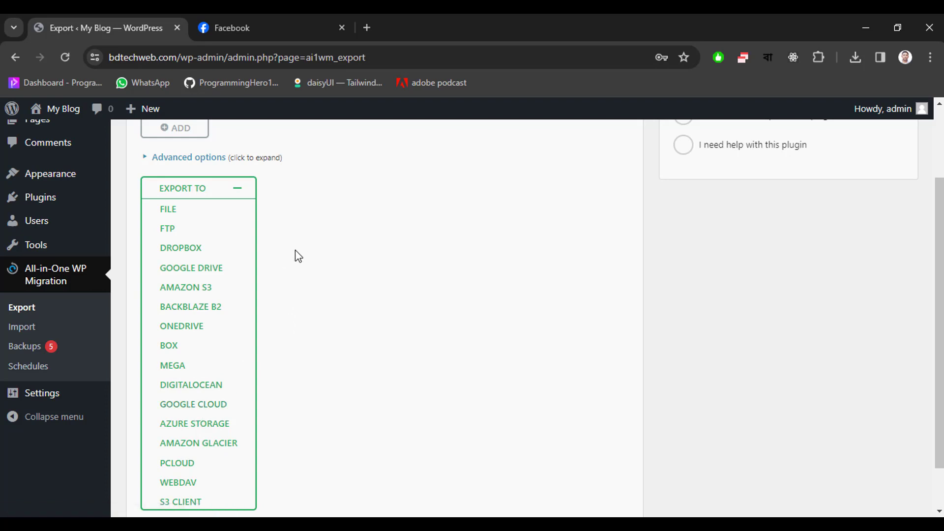
{"action": "scroll", "coordinate": [296, 254], "scroll_direction": "up", "scroll_amount": 1}
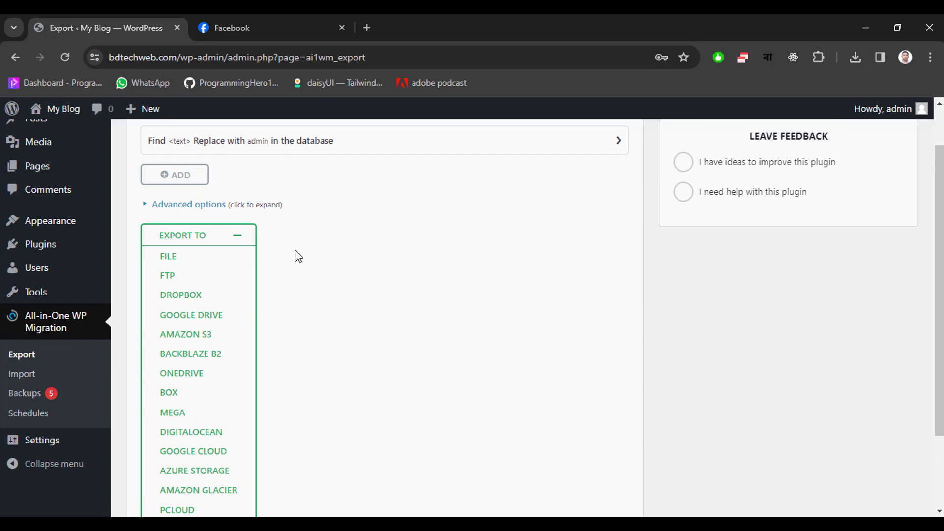
{"action": "scroll", "coordinate": [295, 250], "scroll_direction": "up", "scroll_amount": 1}
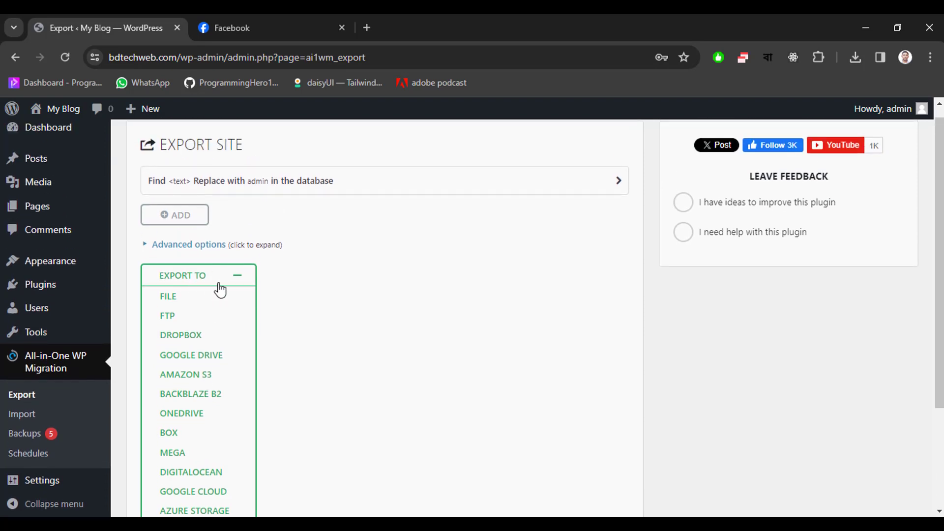
{"action": "left_click", "coordinate": [191, 283]}
{"action": "left_click", "coordinate": [190, 280]}
{"action": "left_click", "coordinate": [180, 297]}
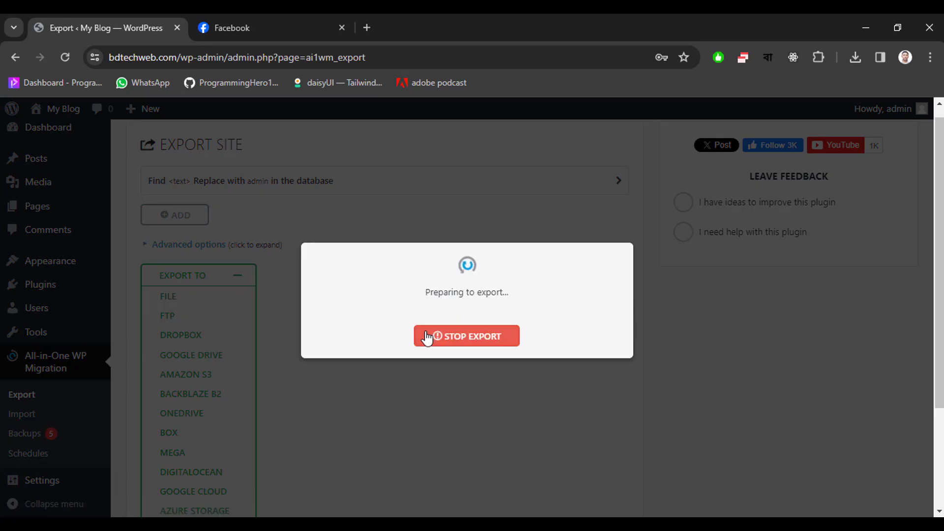
{"action": "left_click", "coordinate": [444, 338]}
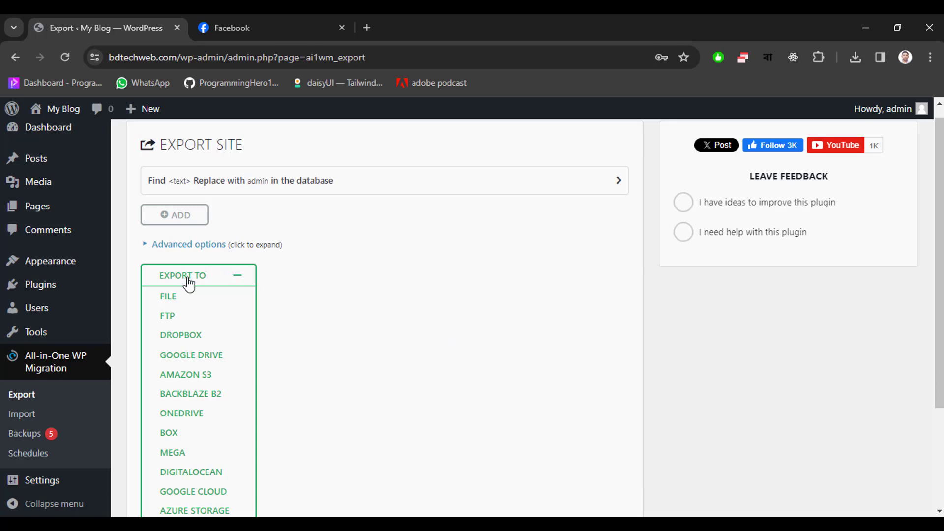
Expand the advanced export options and exclude theme files and plugin files from the export.
{"action": "mouse_move", "coordinate": [47, 158]}
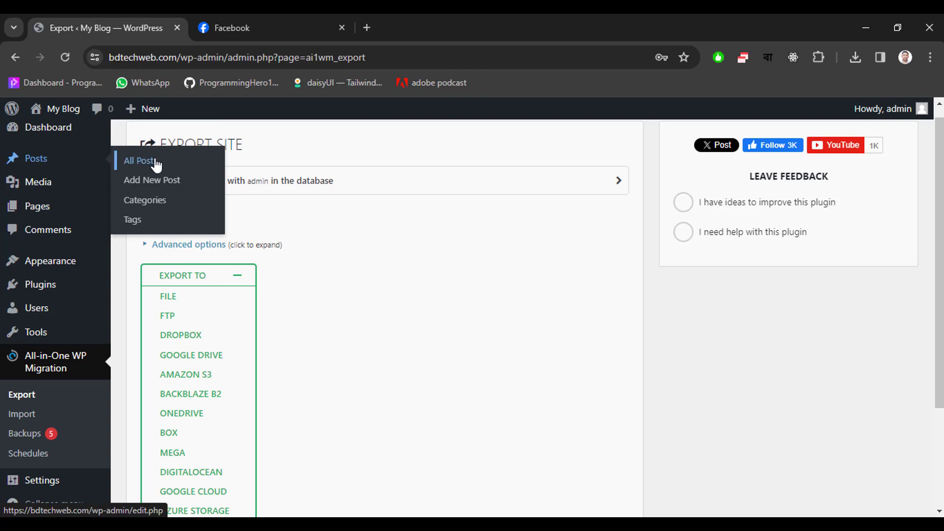
{"action": "mouse_move", "coordinate": [54, 214]}
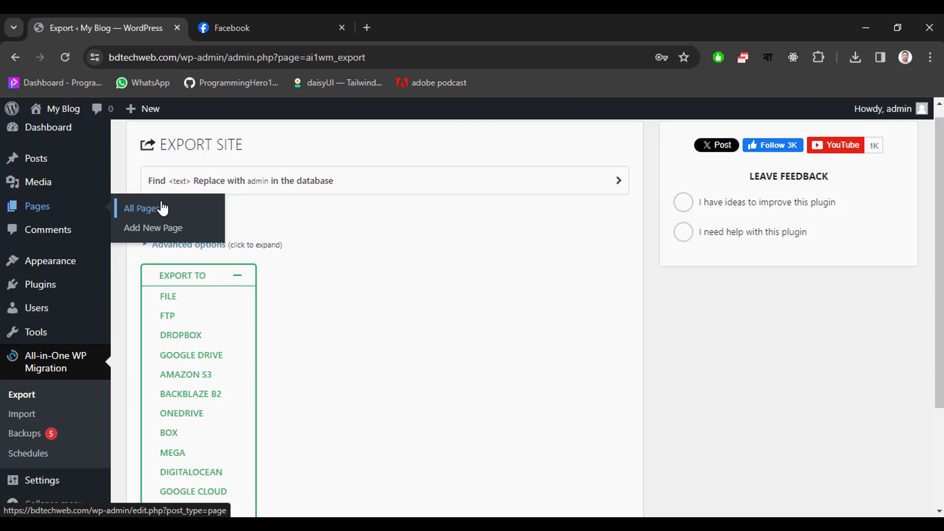
{"action": "left_click", "coordinate": [220, 250]}
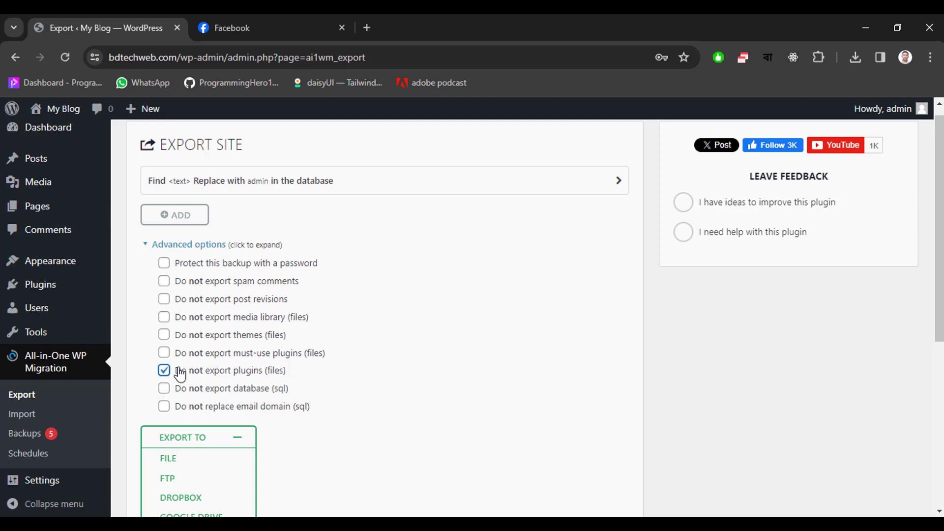
{"action": "left_click", "coordinate": [164, 337]}
{"action": "scroll", "coordinate": [309, 341], "scroll_direction": "down", "scroll_amount": 1}
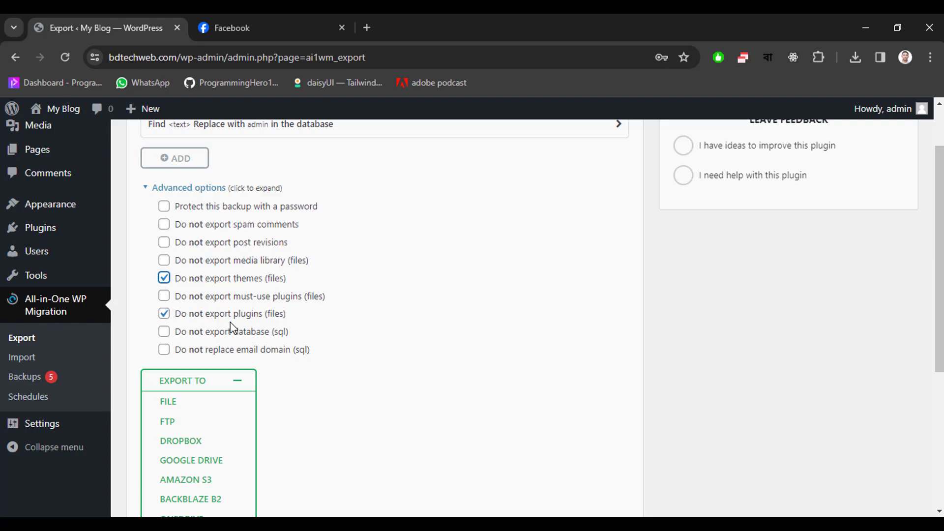
{"action": "scroll", "coordinate": [233, 328], "scroll_direction": "down", "scroll_amount": 1}
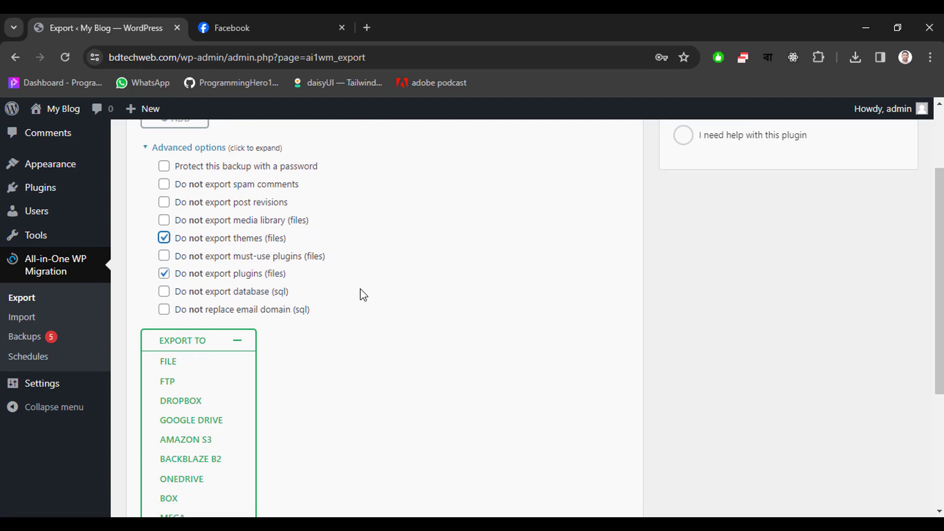
Allow theme files in the export again and exclude the media library files instead.
{"action": "left_click", "coordinate": [164, 239]}
{"action": "left_click", "coordinate": [165, 276]}
{"action": "left_click", "coordinate": [163, 222]}
Open the lists of all posts and all pages, each in its own new browser tab.
{"action": "scroll", "coordinate": [338, 275], "scroll_direction": "up", "scroll_amount": 2}
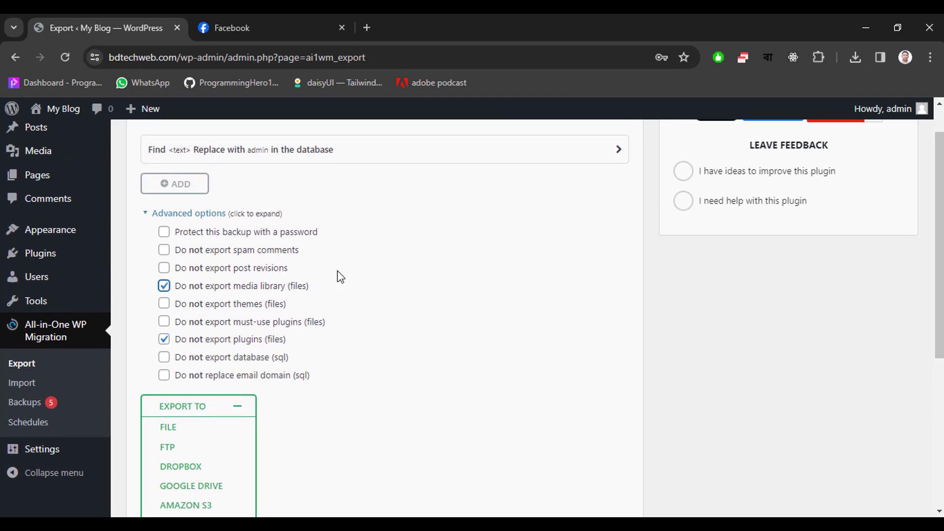
{"action": "scroll", "coordinate": [339, 274], "scroll_direction": "up", "scroll_amount": 1}
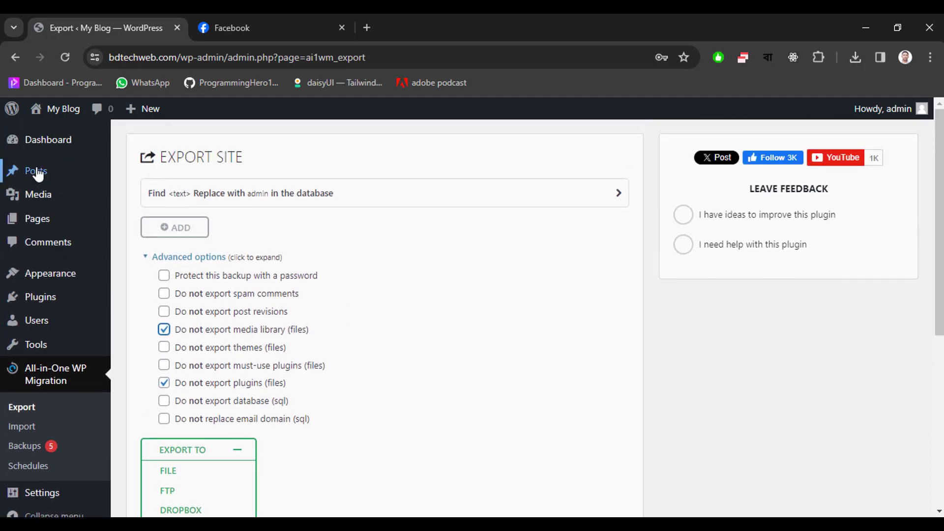
{"action": "mouse_move", "coordinate": [82, 176]}
{"action": "right_click", "coordinate": [140, 176]}
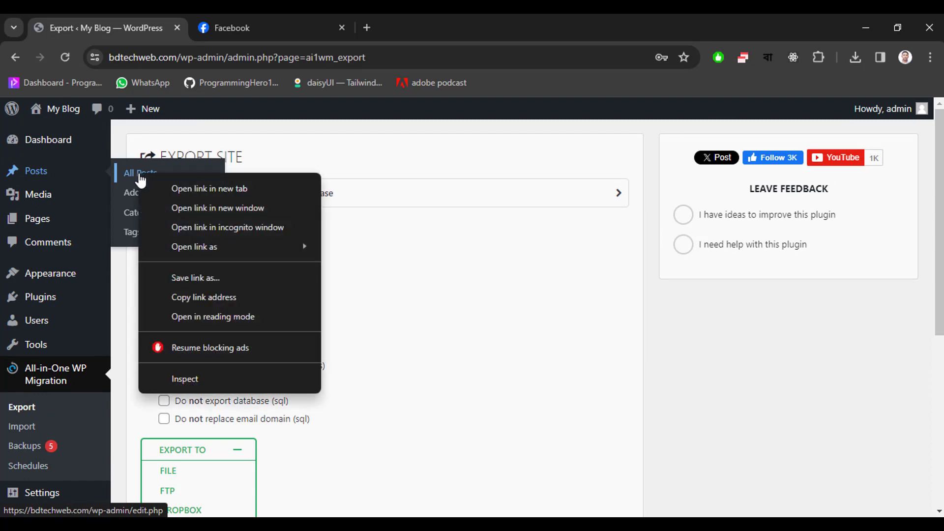
{"action": "left_click", "coordinate": [171, 188]}
{"action": "mouse_move", "coordinate": [108, 220]}
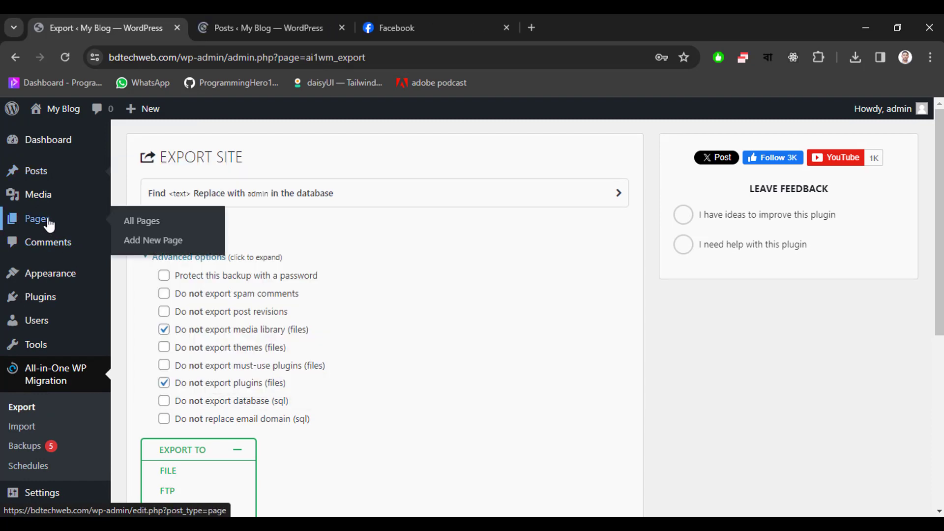
{"action": "right_click", "coordinate": [148, 225]}
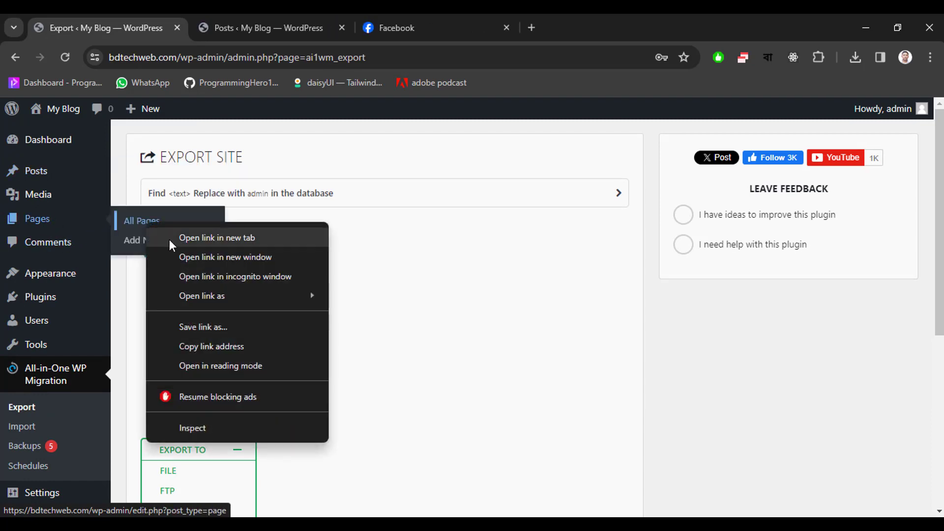
{"action": "left_click", "coordinate": [217, 238]}
Select all posts in the Posts list, including "Hello world!", and move them to the trash in bulk.
{"action": "left_click", "coordinate": [292, 17]}
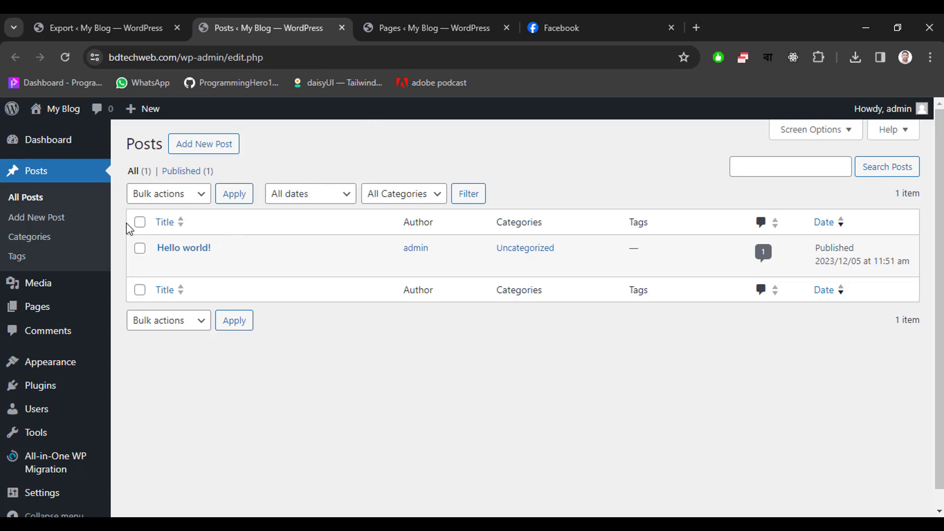
{"action": "left_click", "coordinate": [179, 195]}
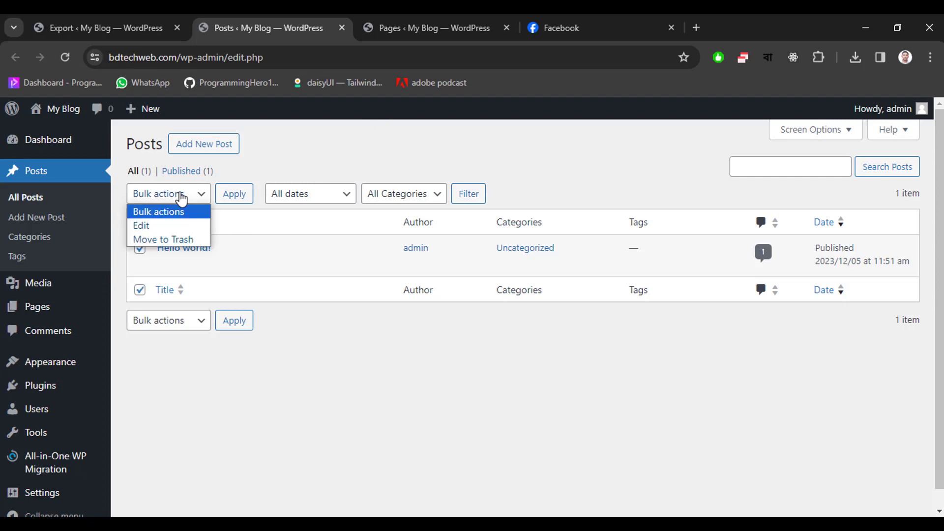
{"action": "left_click", "coordinate": [177, 239]}
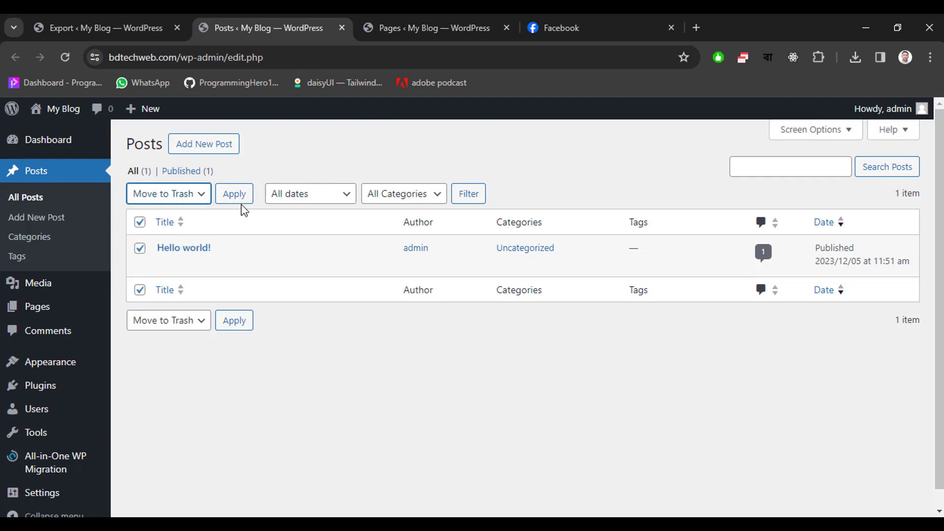
{"action": "left_click", "coordinate": [238, 194]}
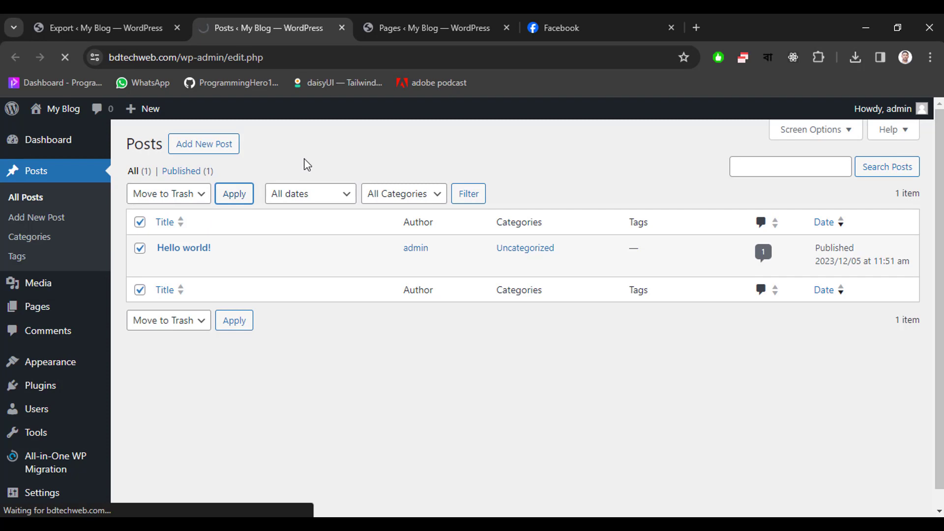
Permanently delete the trashed "Hello world!" post and close the Posts tab.
{"action": "left_click", "coordinate": [179, 214]}
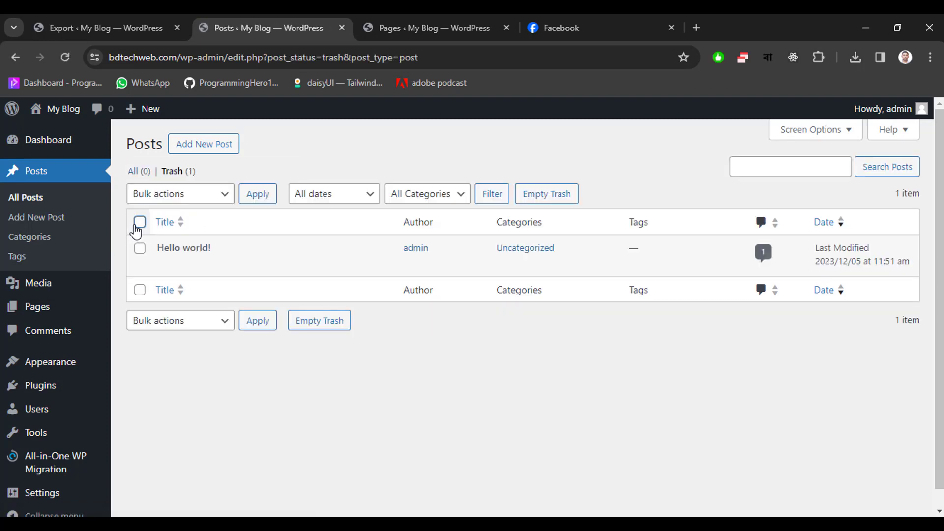
{"action": "left_click", "coordinate": [140, 222]}
{"action": "left_click", "coordinate": [178, 199]}
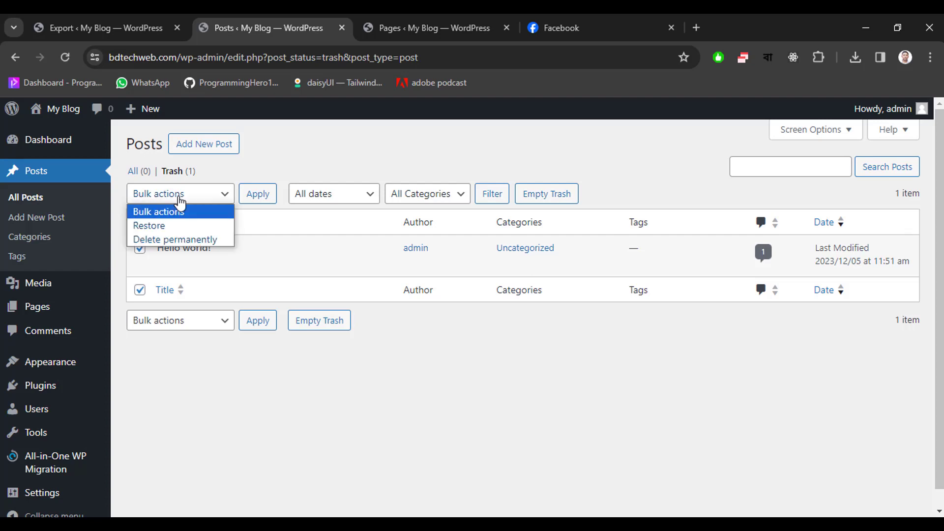
{"action": "left_click", "coordinate": [176, 240]}
{"action": "left_click", "coordinate": [271, 193]}
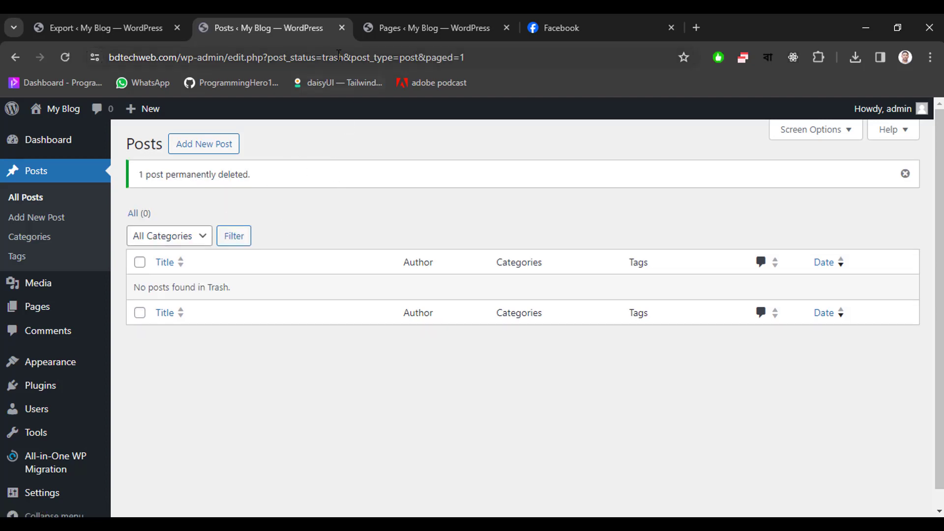
{"action": "left_click", "coordinate": [341, 28]}
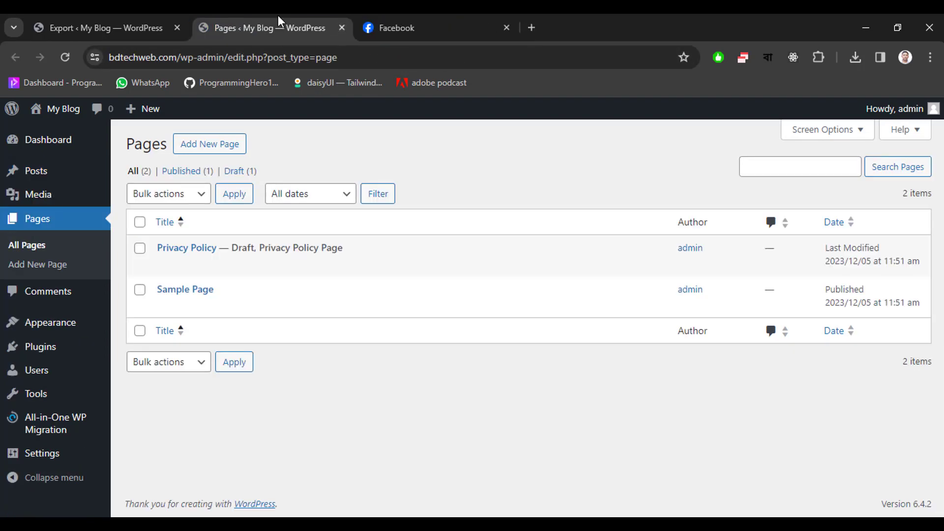
Select all pages, Privacy Policy and Sample Page, and move them to the trash in bulk.
{"action": "left_click", "coordinate": [140, 221]}
{"action": "left_click", "coordinate": [168, 196]}
{"action": "left_click", "coordinate": [174, 238]}
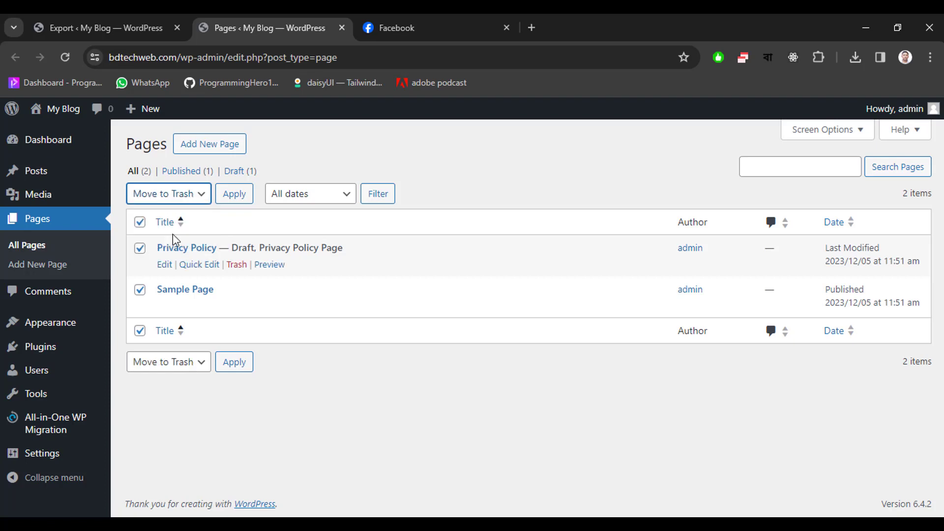
{"action": "left_click", "coordinate": [235, 195]}
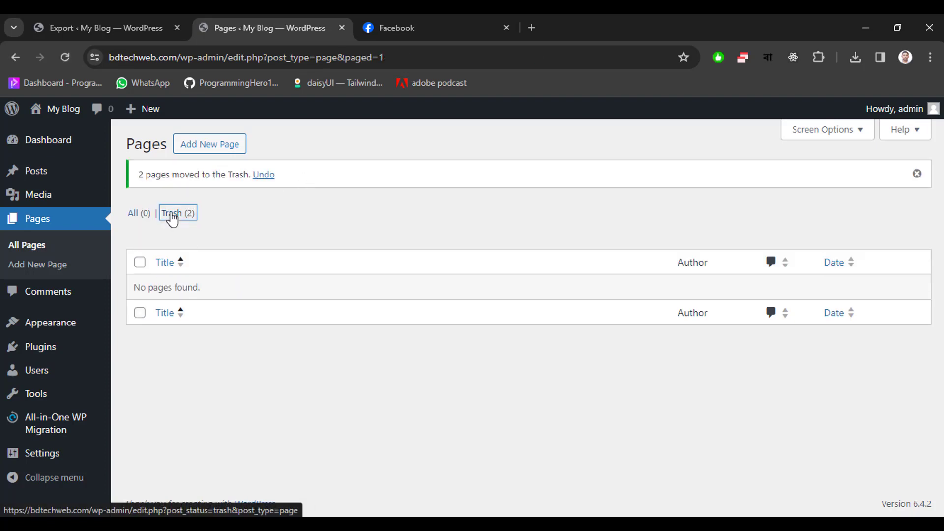
Permanently delete the trashed Privacy Policy and Sample Page and close the Pages tab.
{"action": "left_click", "coordinate": [172, 214]}
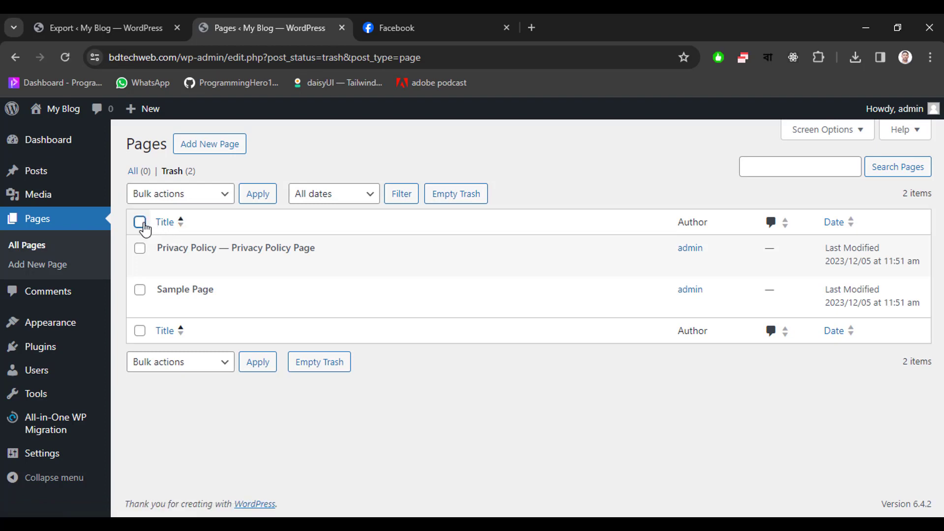
{"action": "left_click", "coordinate": [140, 221]}
{"action": "left_click", "coordinate": [157, 203]}
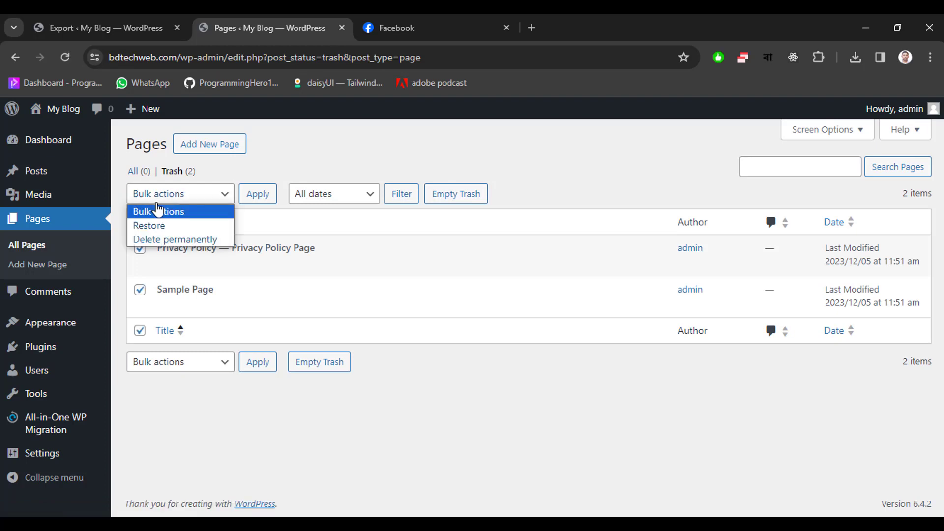
{"action": "left_click", "coordinate": [173, 239]}
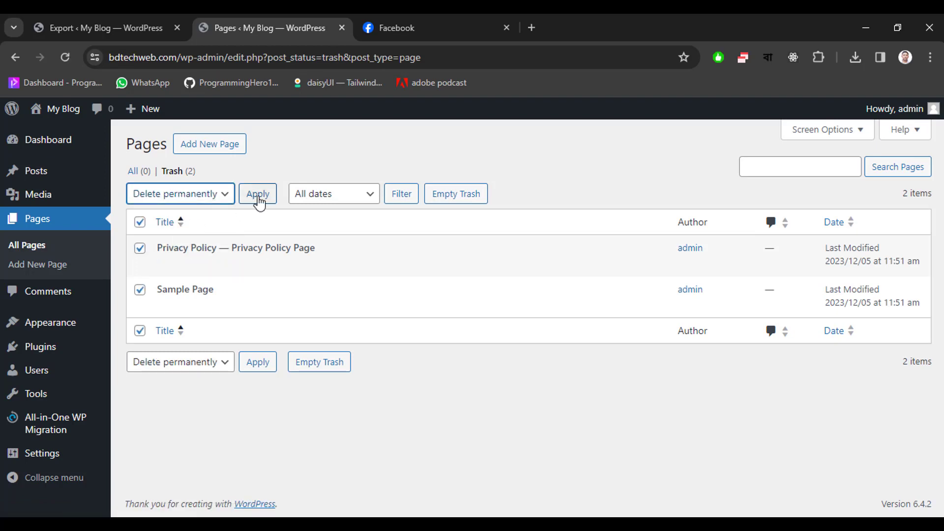
{"action": "left_click", "coordinate": [258, 193]}
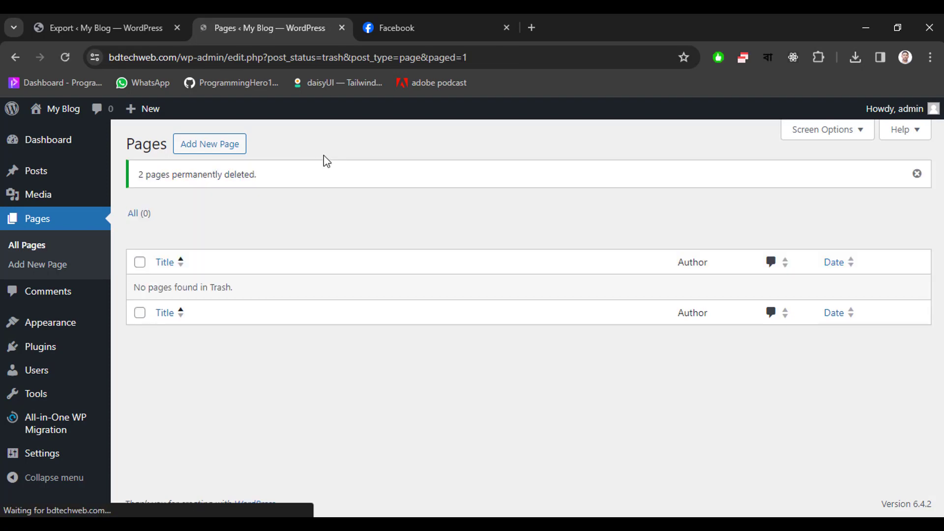
{"action": "left_click", "coordinate": [340, 28]}
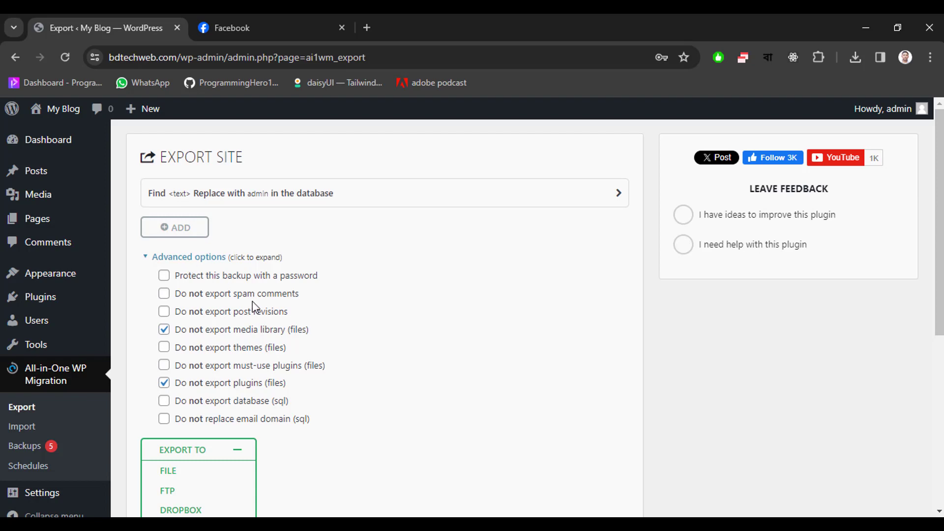
Export the site to a file with the media library and plugin files excluded.
{"action": "scroll", "coordinate": [254, 302], "scroll_direction": "down", "scroll_amount": 2}
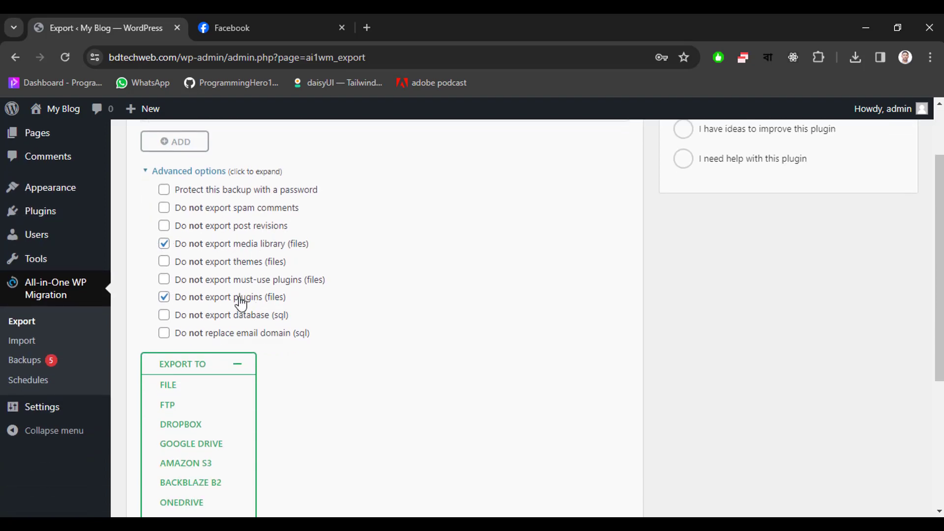
{"action": "scroll", "coordinate": [242, 308], "scroll_direction": "down", "scroll_amount": 3}
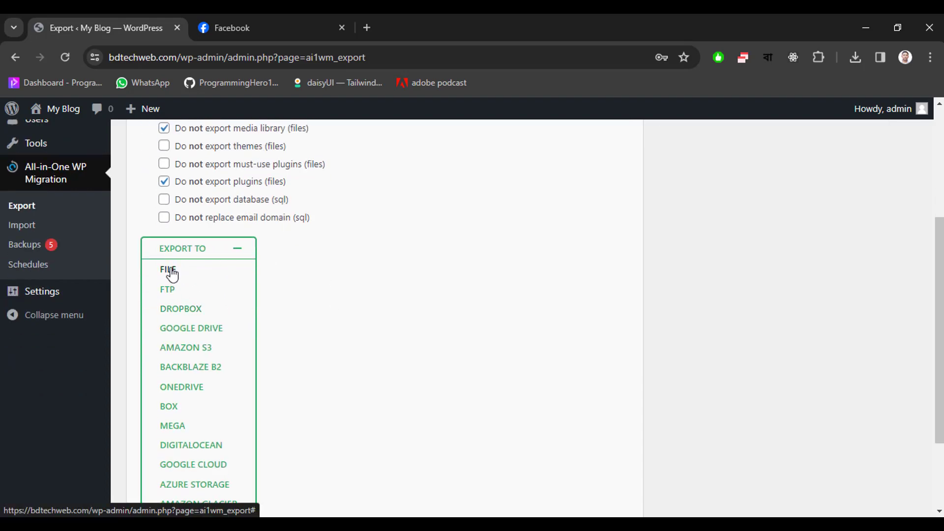
{"action": "left_click", "coordinate": [170, 271]}
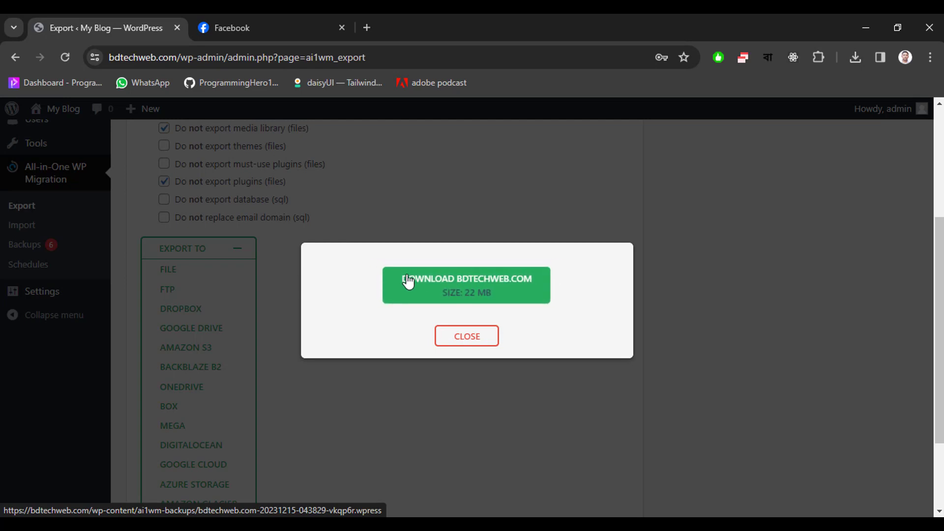
{"action": "left_click", "coordinate": [437, 290]}
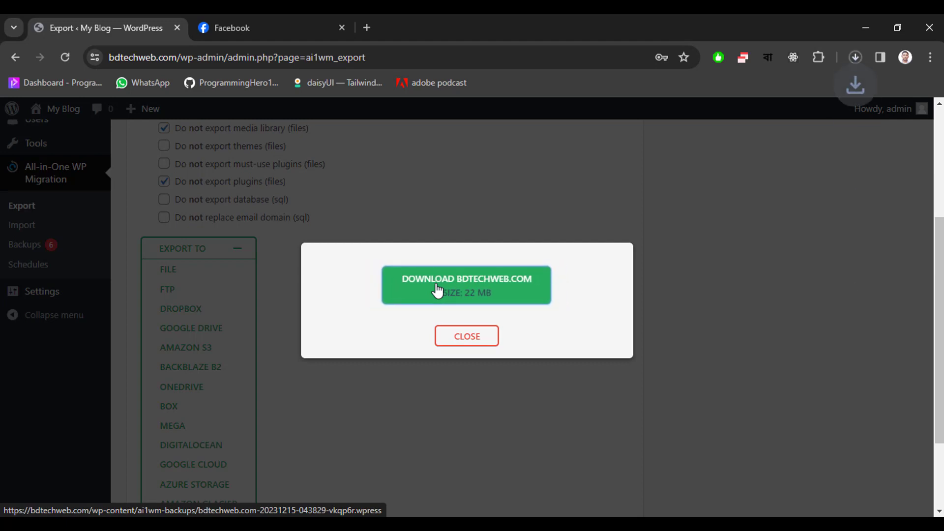
{"action": "left_click", "coordinate": [860, 61]}
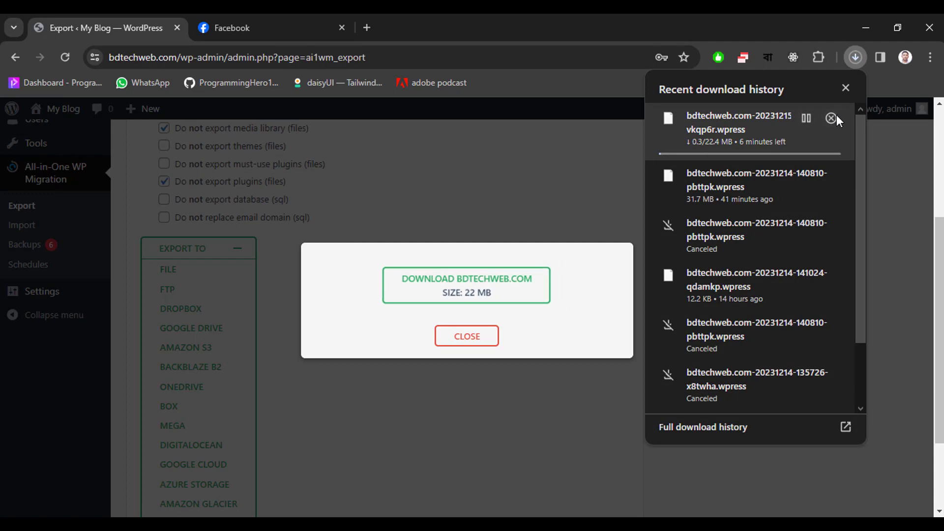
{"action": "left_click", "coordinate": [833, 117]}
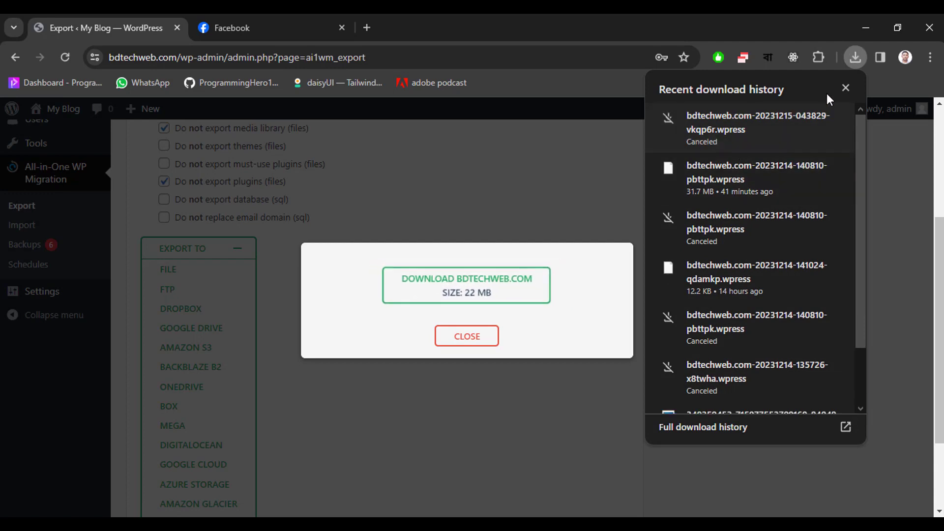
{"action": "left_click", "coordinate": [845, 87]}
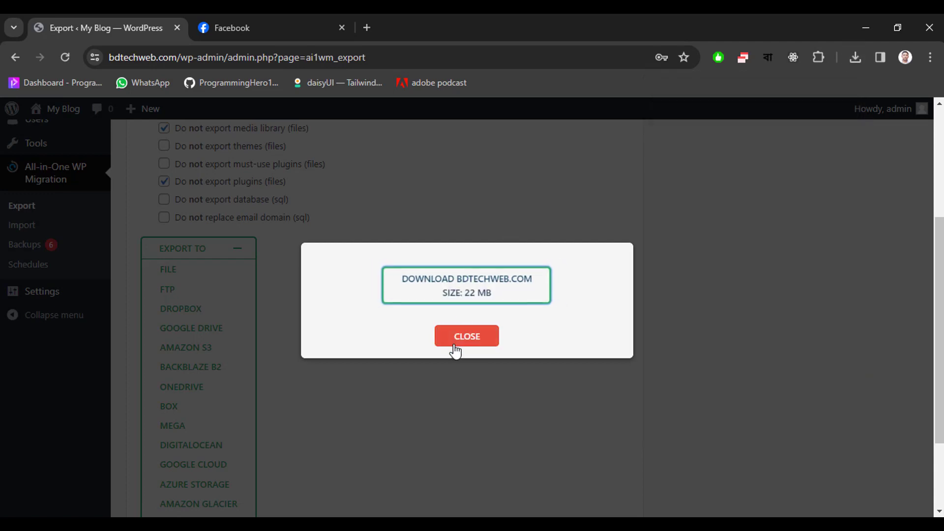
Close the export download dialog and open the All-in-One WP Migration site import page.
{"action": "left_click", "coordinate": [454, 342]}
{"action": "scroll", "coordinate": [455, 351], "scroll_direction": "up", "scroll_amount": 4}
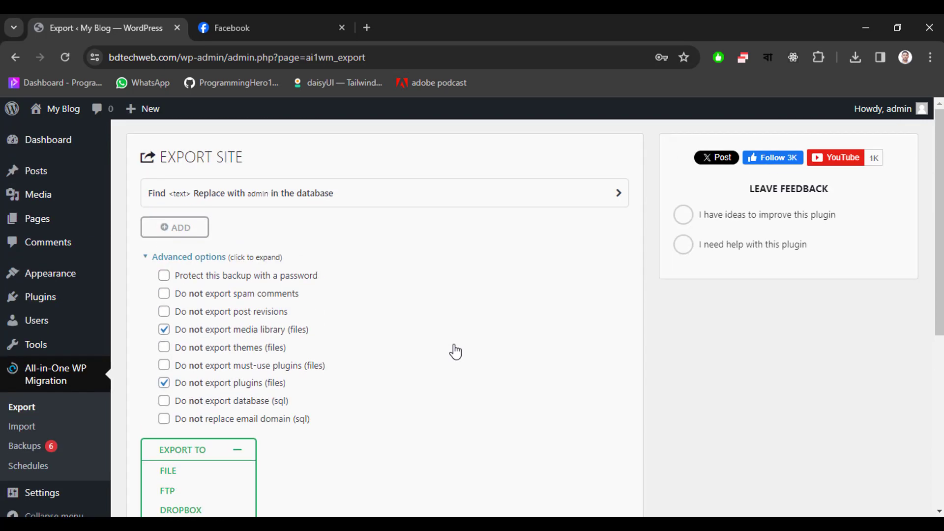
{"action": "scroll", "coordinate": [313, 247], "scroll_direction": "down", "scroll_amount": 1}
{"action": "scroll", "coordinate": [147, 141], "scroll_direction": "up", "scroll_amount": 1}
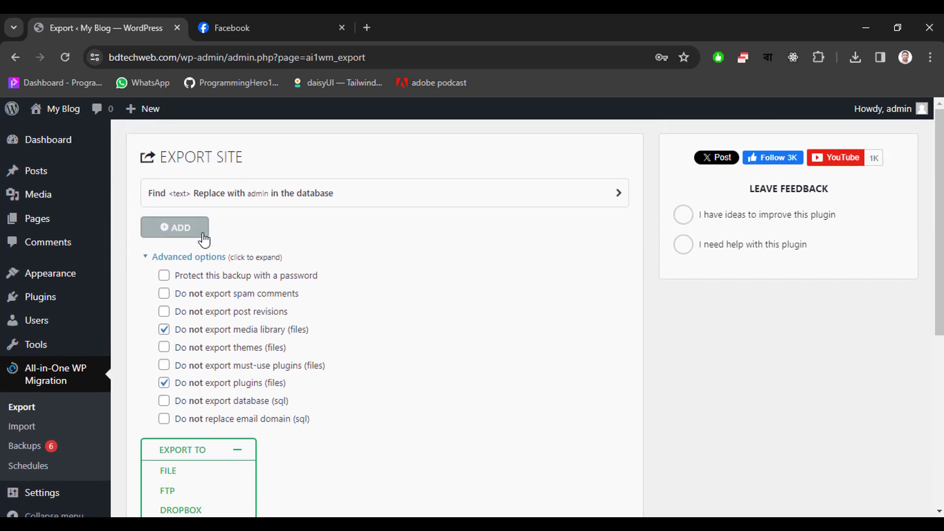
{"action": "scroll", "coordinate": [205, 240], "scroll_direction": "down", "scroll_amount": 2}
{"action": "scroll", "coordinate": [205, 239], "scroll_direction": "down", "scroll_amount": 1}
{"action": "scroll", "coordinate": [130, 308], "scroll_direction": "down", "scroll_amount": 2}
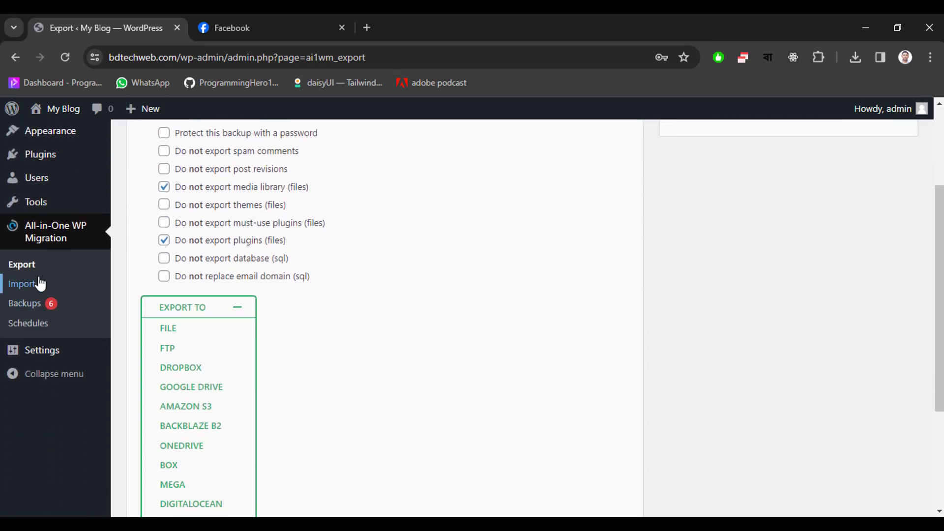
{"action": "left_click", "coordinate": [22, 284]}
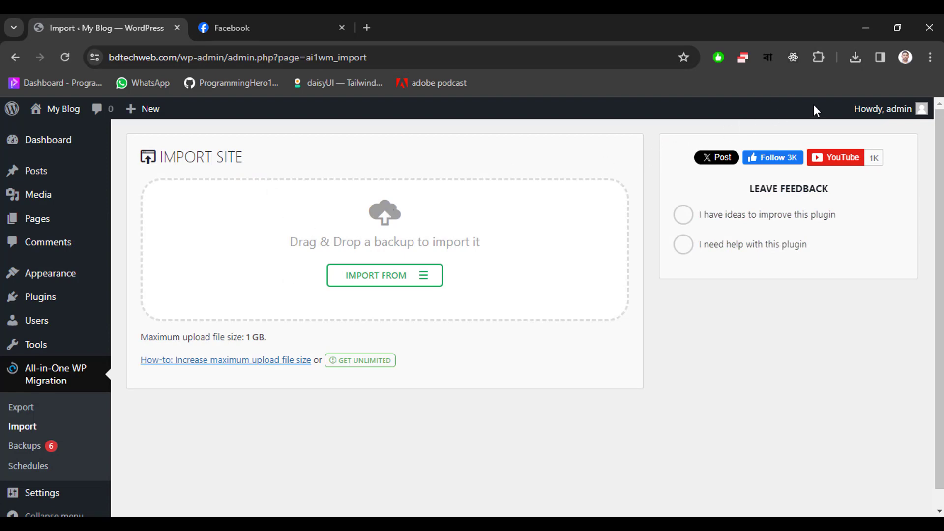
{"action": "left_click", "coordinate": [853, 62]}
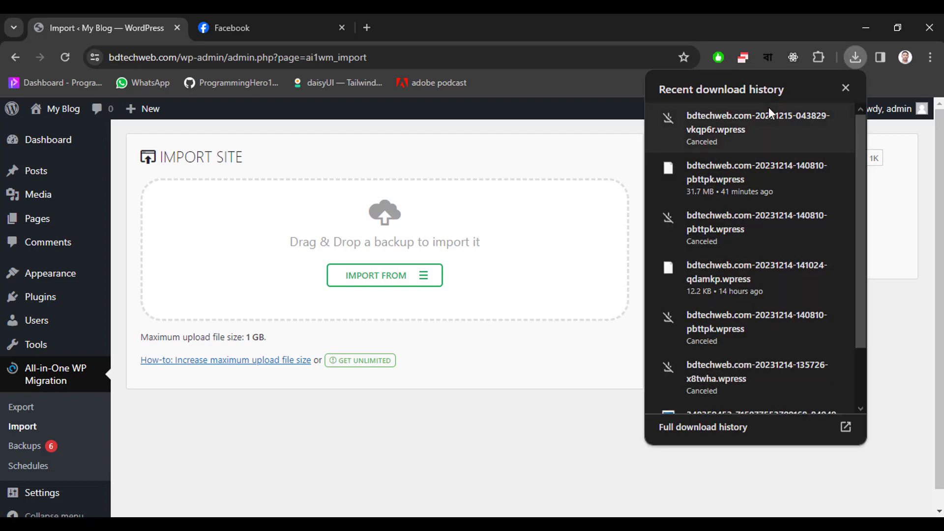
{"action": "left_click_drag", "start_coordinate": [721, 173], "coordinate": [386, 253]}
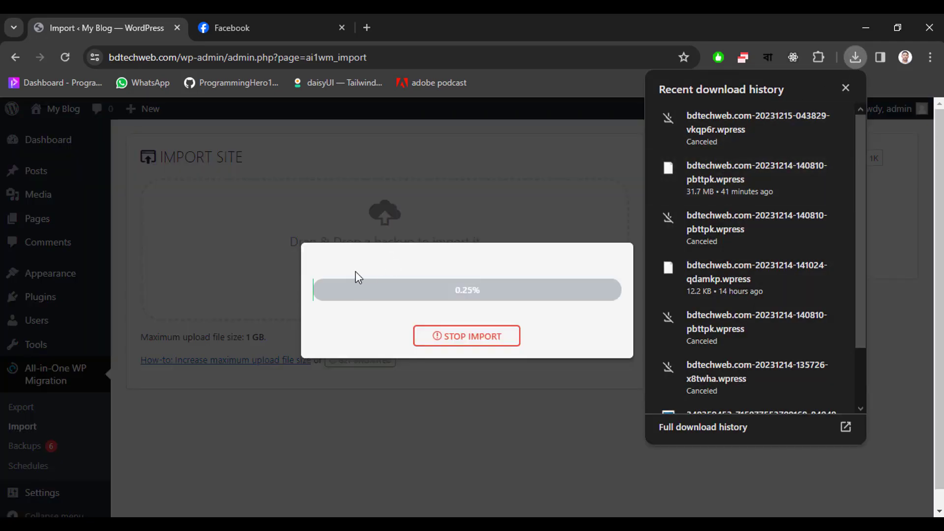
{"action": "left_click", "coordinate": [355, 271]}
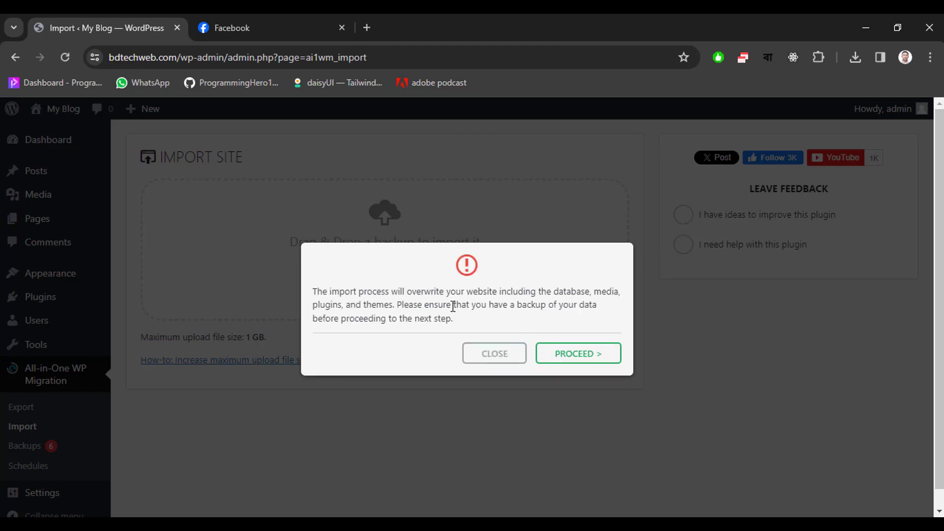
{"action": "left_click", "coordinate": [578, 364]}
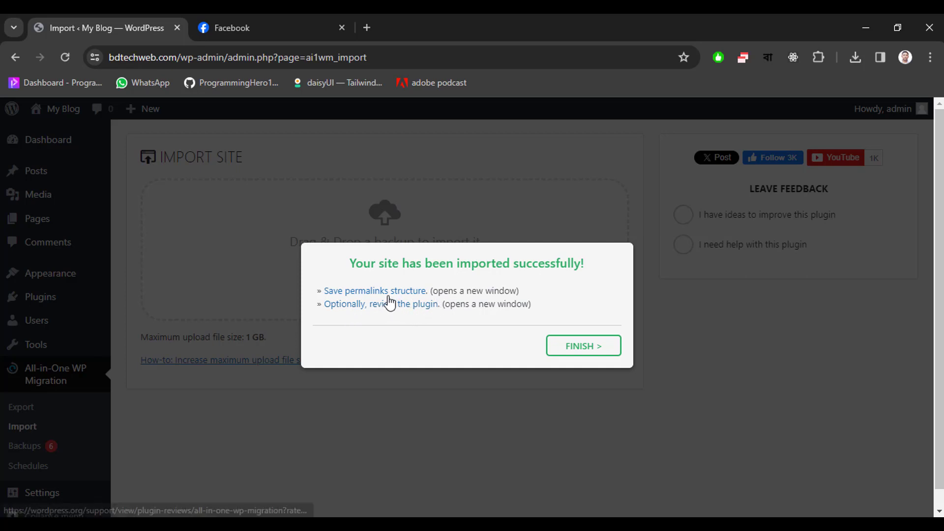
Open the save permalinks structure link from the import success dialog in its own tab and finish the import.
{"action": "left_click", "coordinate": [370, 293]}
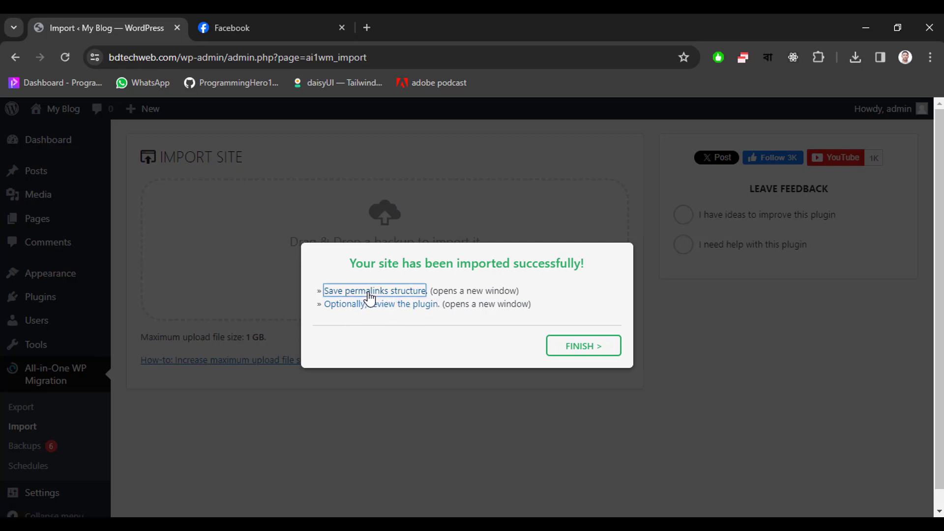
{"action": "left_click", "coordinate": [114, 15]}
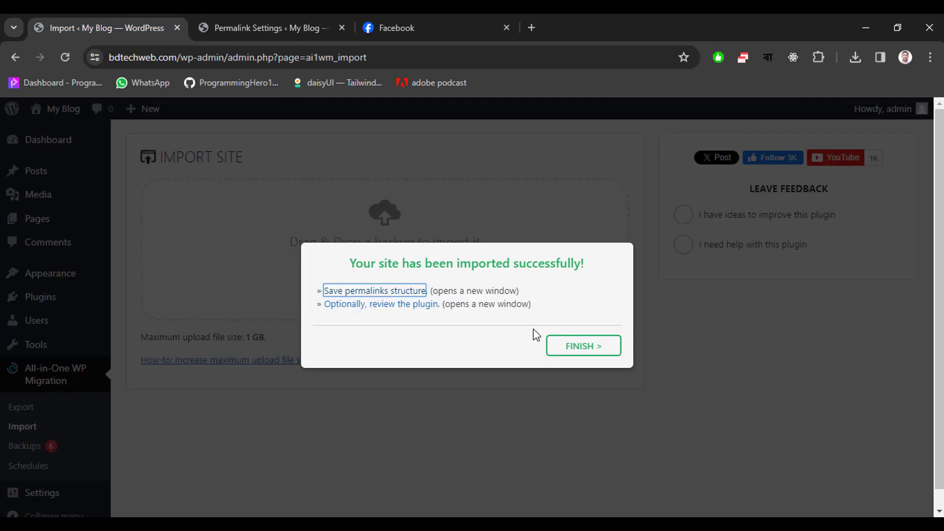
{"action": "left_click", "coordinate": [573, 348]}
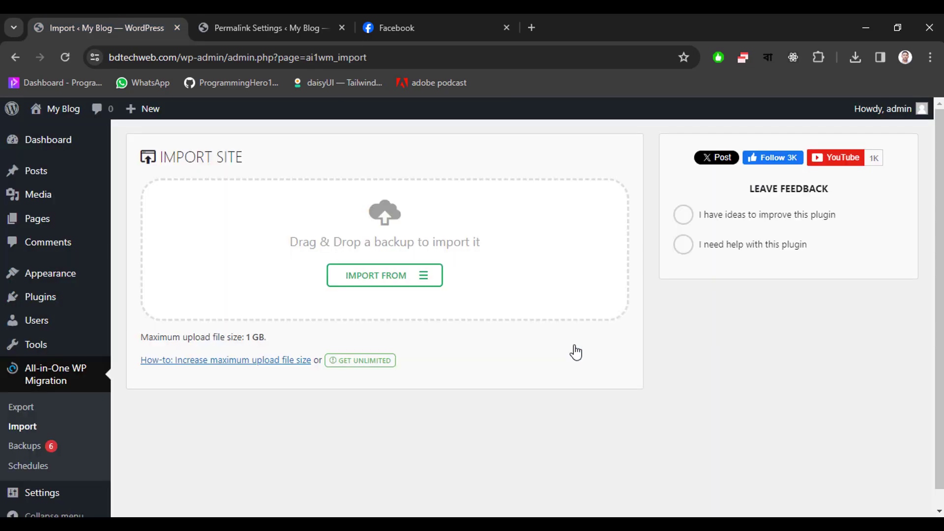
Set the site's permalink structure to Post name and save the permalink settings.
{"action": "left_click", "coordinate": [270, 22]}
{"action": "scroll", "coordinate": [262, 352], "scroll_direction": "up", "scroll_amount": 7}
{"action": "scroll", "coordinate": [262, 351], "scroll_direction": "down", "scroll_amount": 3}
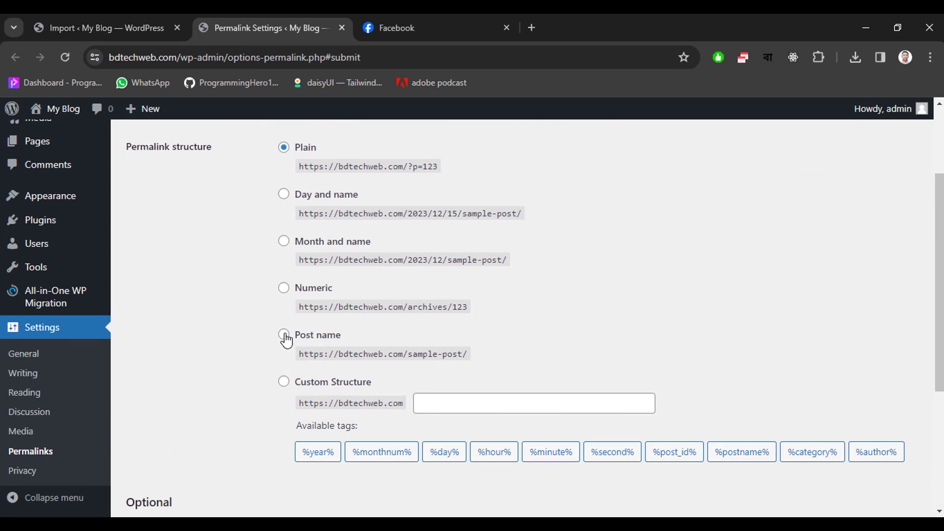
{"action": "left_click", "coordinate": [296, 339]}
{"action": "scroll", "coordinate": [215, 382], "scroll_direction": "down", "scroll_amount": 5}
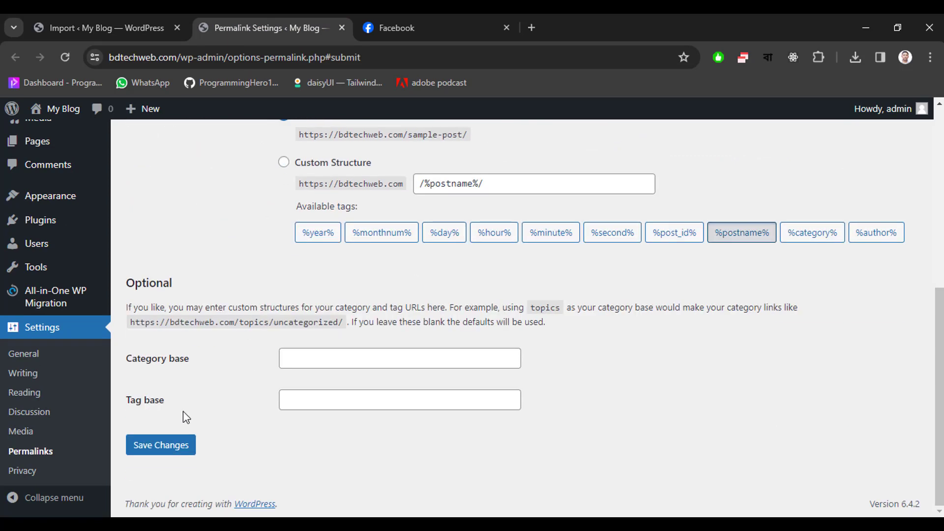
{"action": "left_click", "coordinate": [162, 450]}
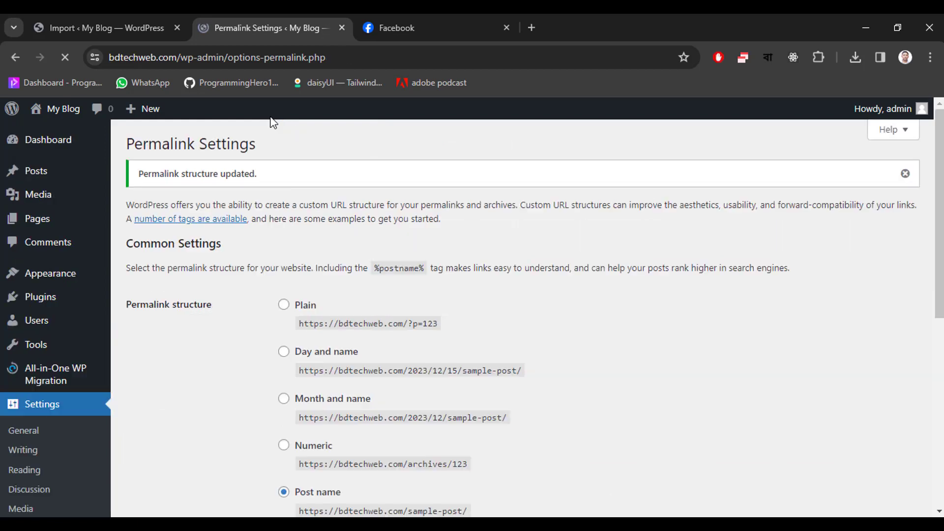
From the site import page, open the All Posts and All Pages lists in separate new tabs.
{"action": "left_click", "coordinate": [142, 15]}
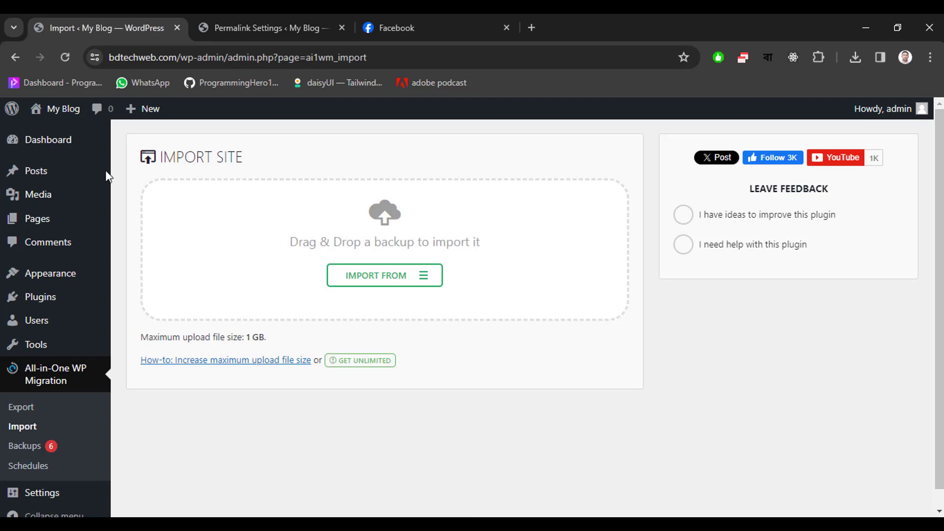
{"action": "mouse_move", "coordinate": [40, 182]}
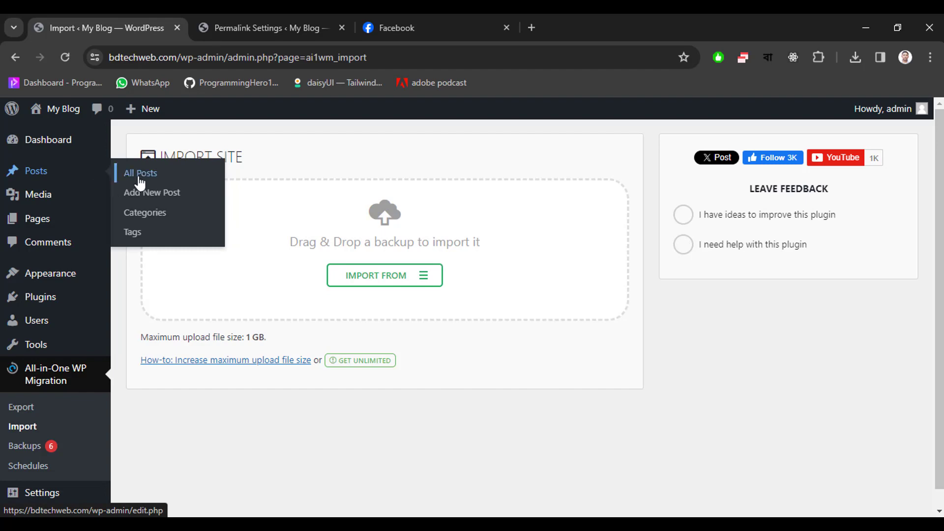
{"action": "right_click", "coordinate": [147, 178]}
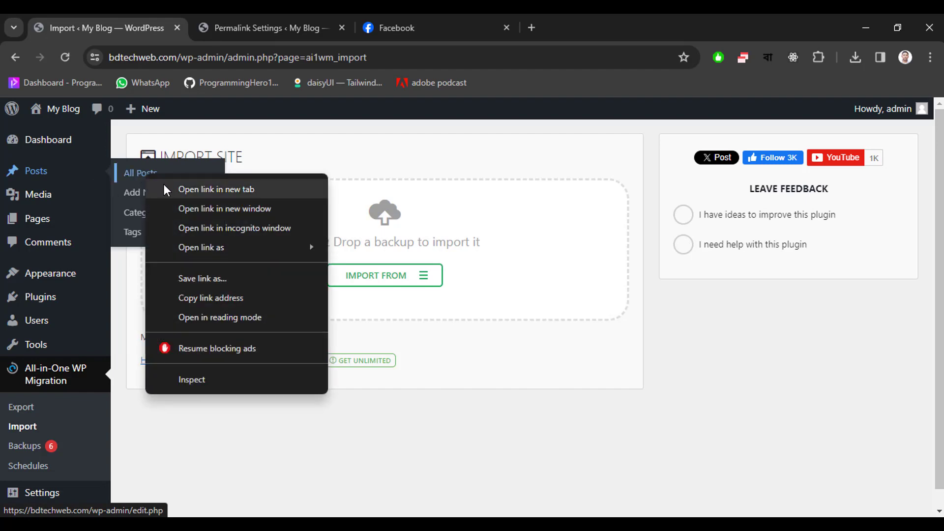
{"action": "left_click", "coordinate": [164, 186]}
{"action": "mouse_move", "coordinate": [59, 223]}
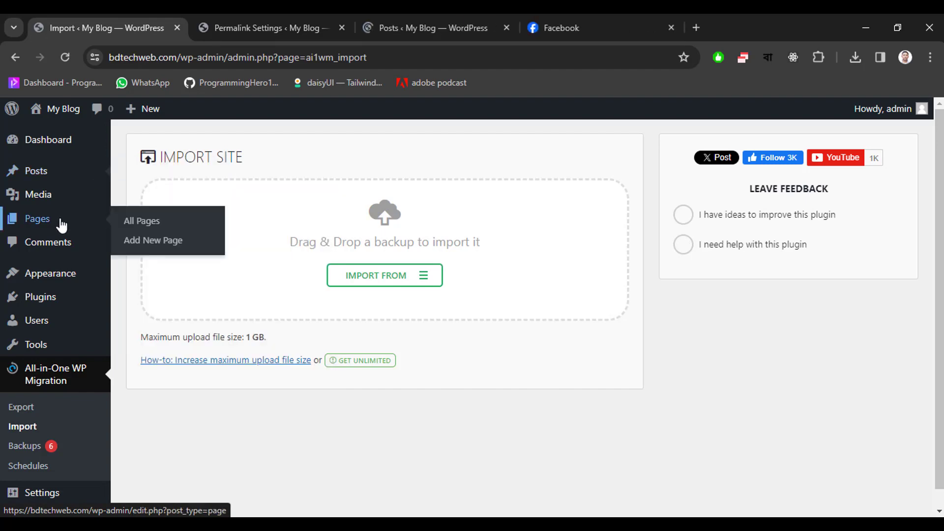
{"action": "right_click", "coordinate": [137, 224]}
{"action": "left_click", "coordinate": [169, 234]}
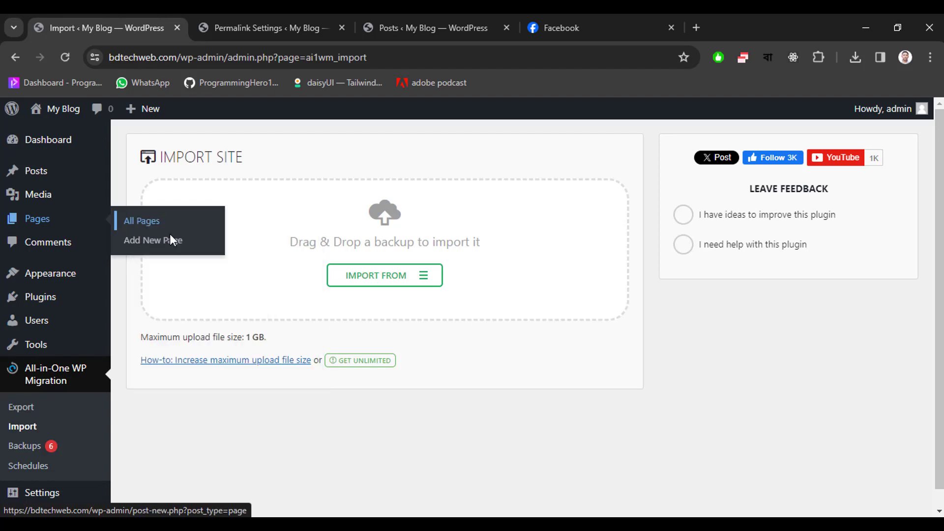
Check the Posts and Pages lists for the content restored by the import.
{"action": "left_click", "coordinate": [405, 19]}
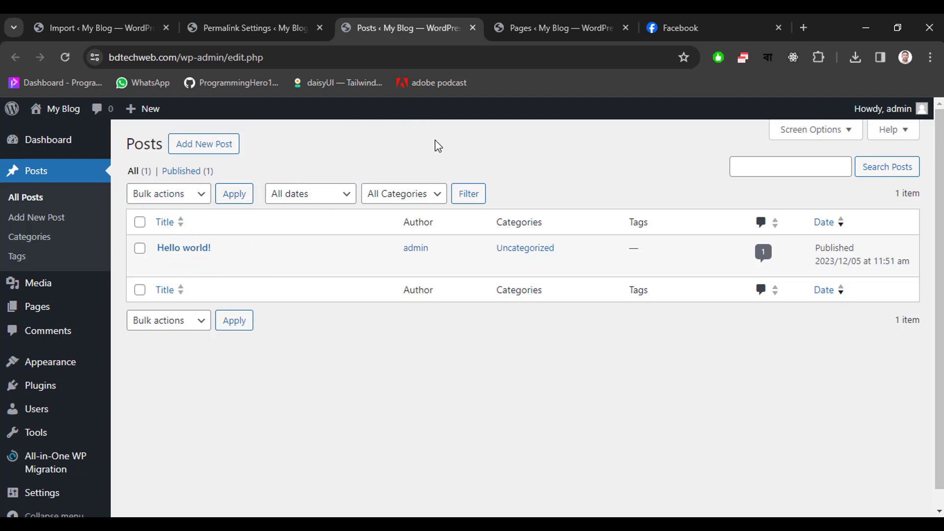
{"action": "left_click", "coordinate": [493, 20]}
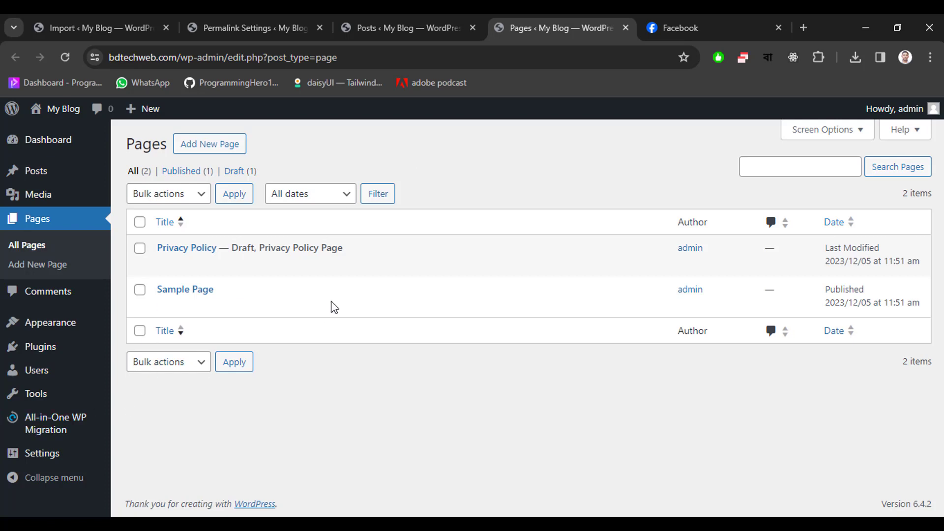
{"action": "left_click", "coordinate": [94, 27]}
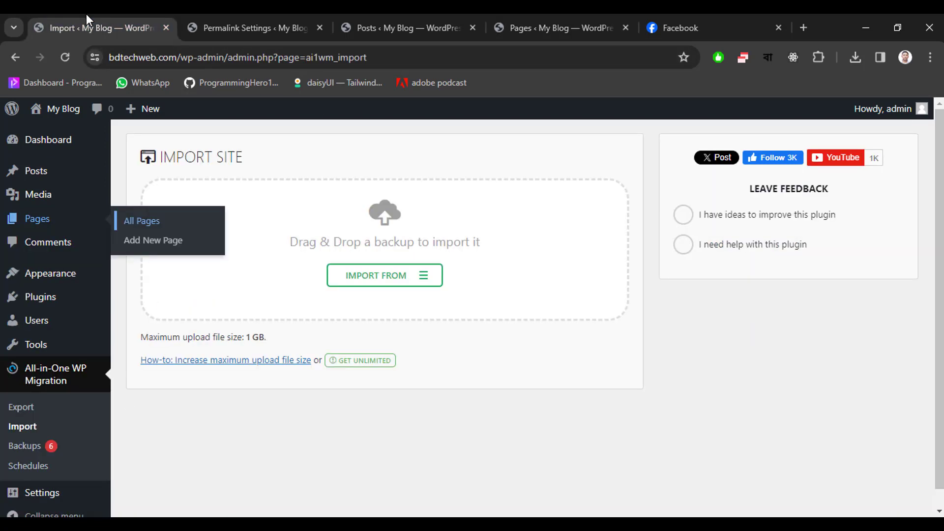
{"action": "left_click", "coordinate": [433, 15]}
{"action": "left_click", "coordinate": [541, 14]}
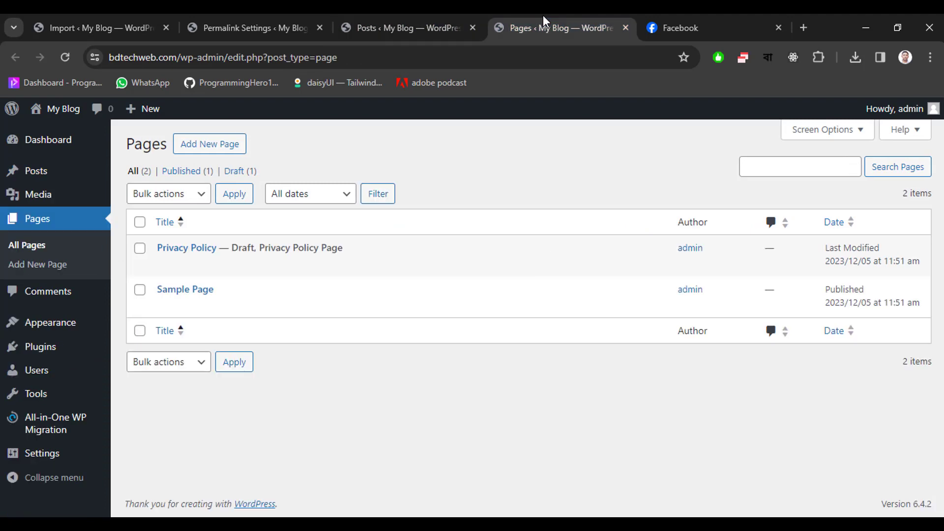
{"action": "left_click", "coordinate": [431, 14]}
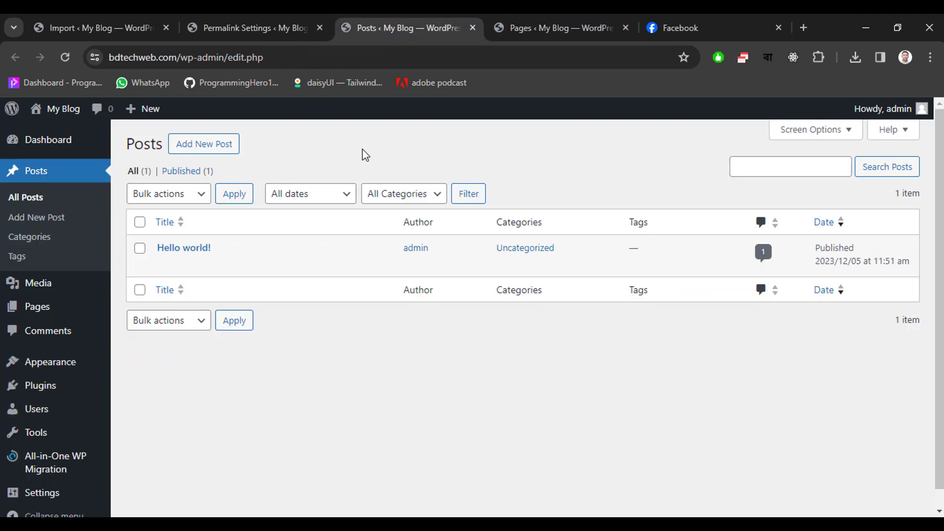